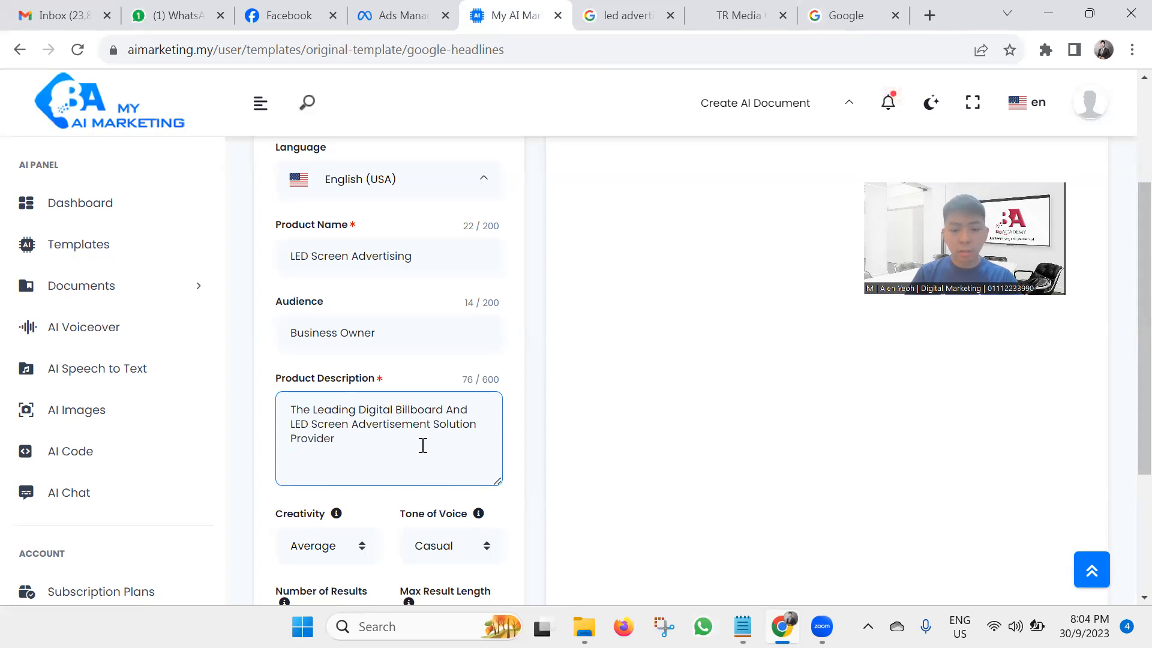
Add the location "In Penang, Malaysia" to the end of the product description
type("Penang Malaysia")
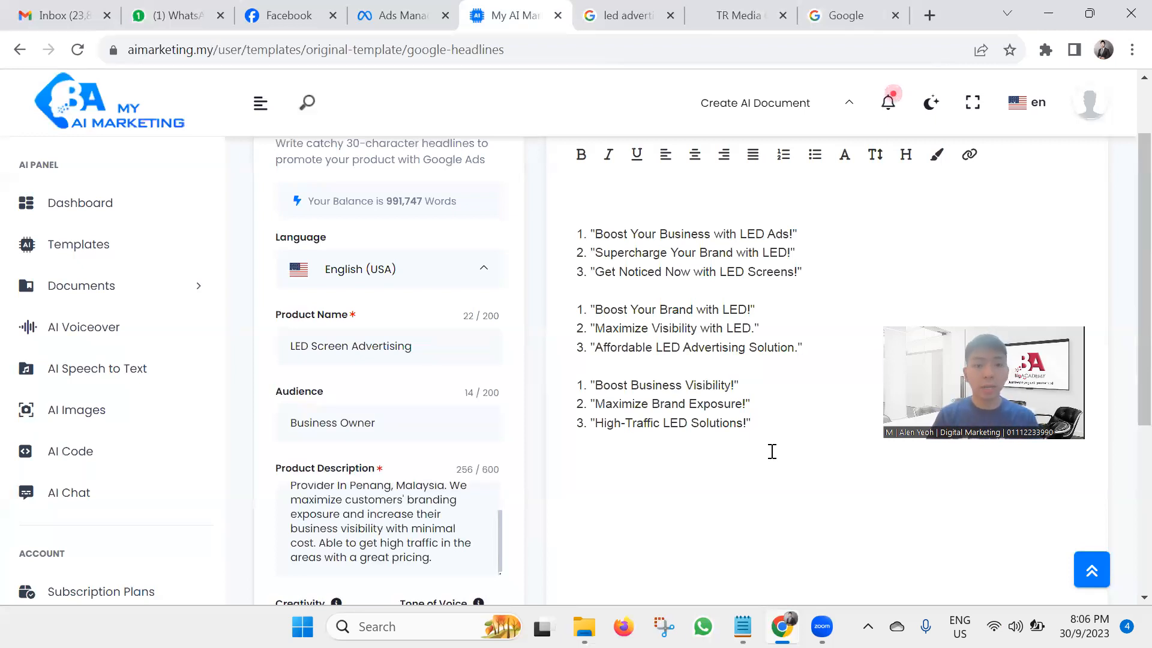
left_click(418, 440)
Replace "LED Screen" in the product name so that it reads "Digital Billboard Advertising"
left_click_drag(348, 347, 290, 346)
type("Digital Billboard")
scroll(563, 451, "down", 5)
scroll(558, 435, "up", 1)
scroll(540, 450, "up", 3)
scroll(494, 465, "down", 3)
Set the tone of voice to Bold and generate another set of Google Ads headlines
left_click(352, 347)
left_click(450, 334)
left_click(450, 334)
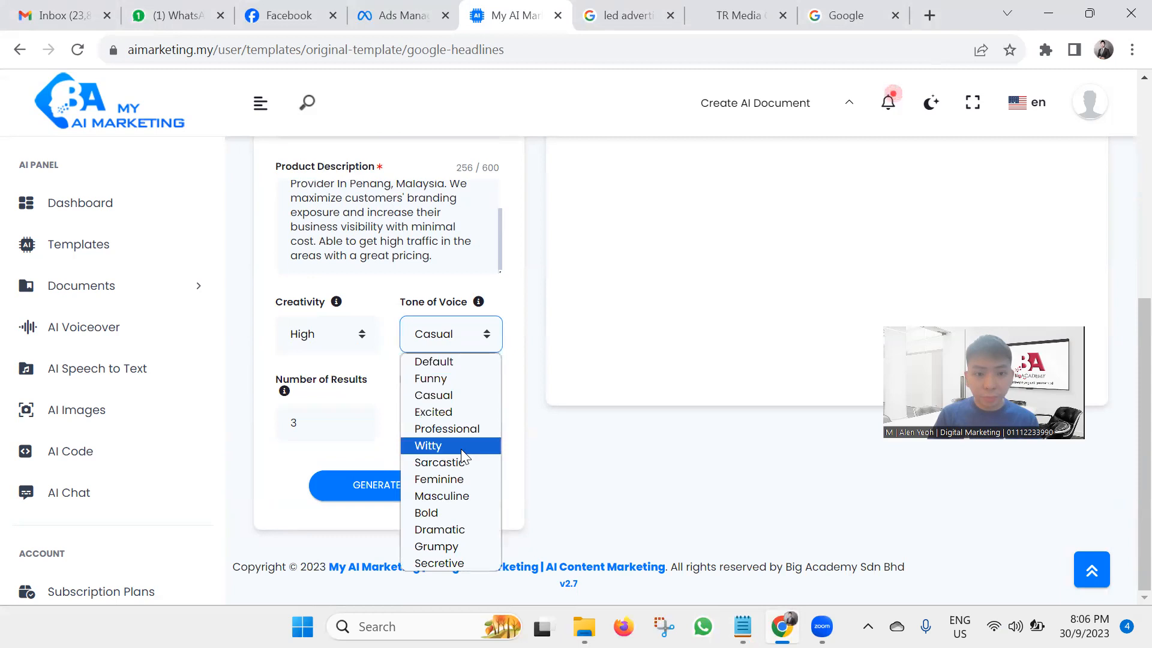
left_click(485, 514)
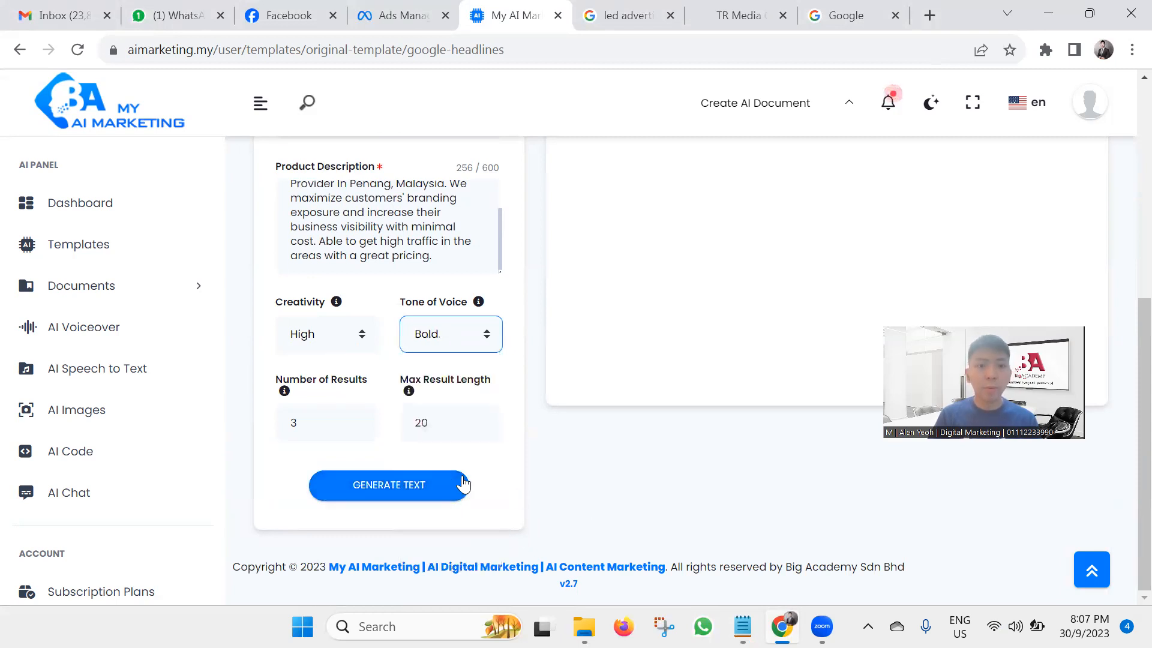
left_click(435, 492)
scroll(813, 461, "down", 1)
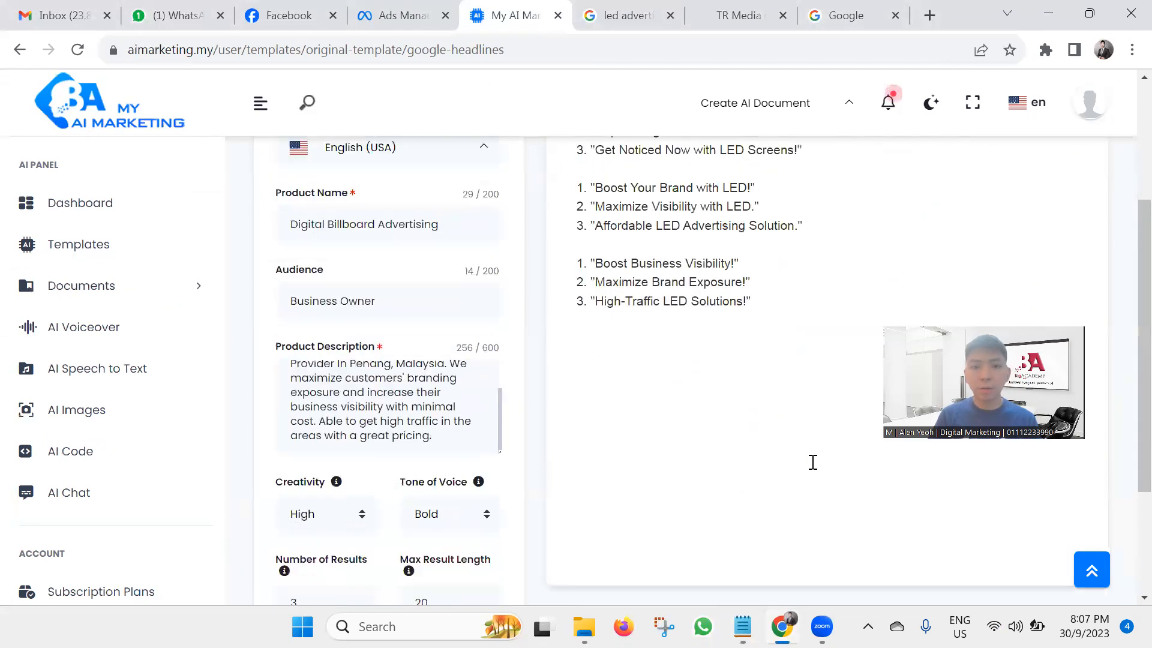
scroll(825, 463, "up", 2)
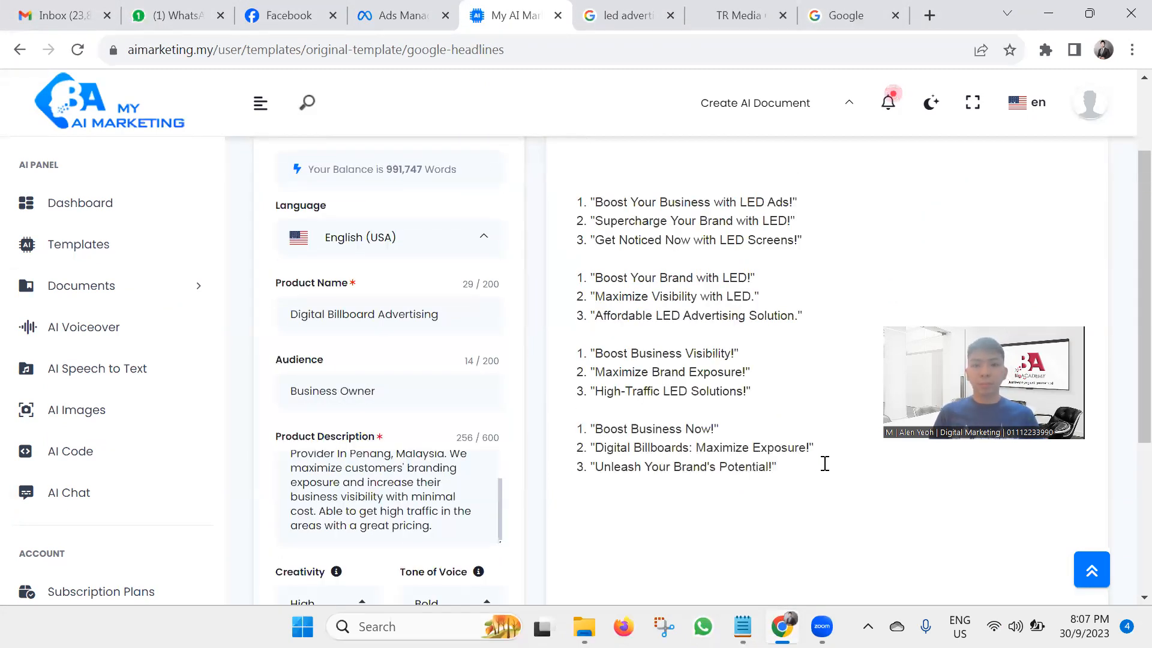
Copy all generated headlines from the result document into a new Notepad note
left_click_drag(825, 474, 558, 211)
key("ctrl+c")
key("alt+Tab")
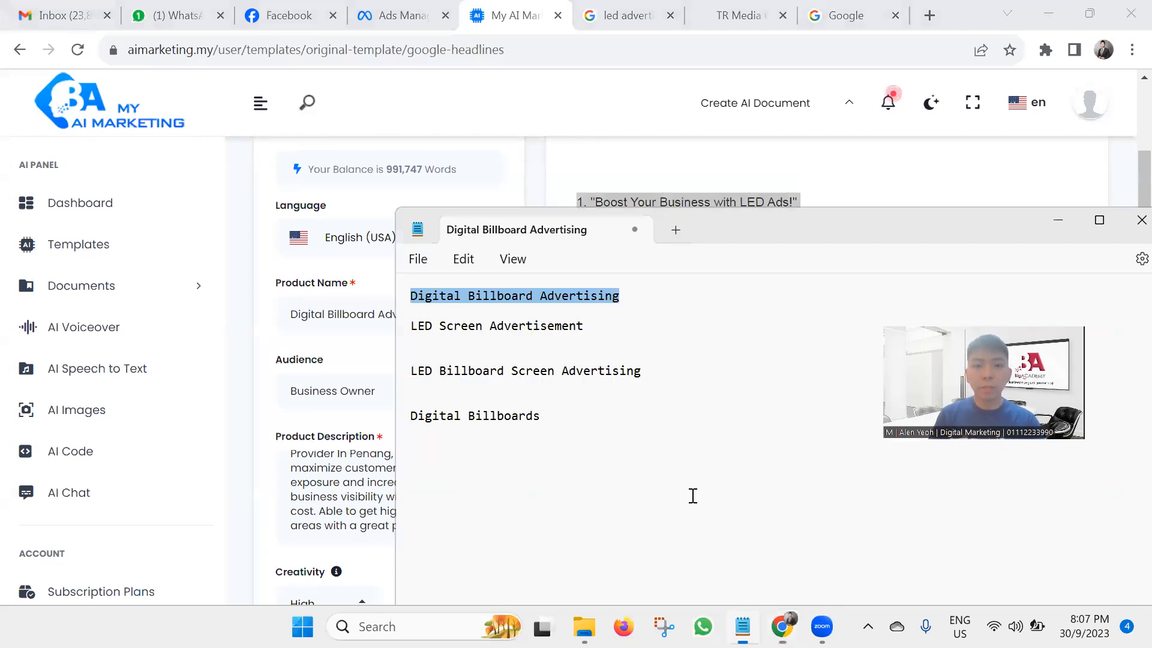
left_click(677, 231)
key("ctrl+v")
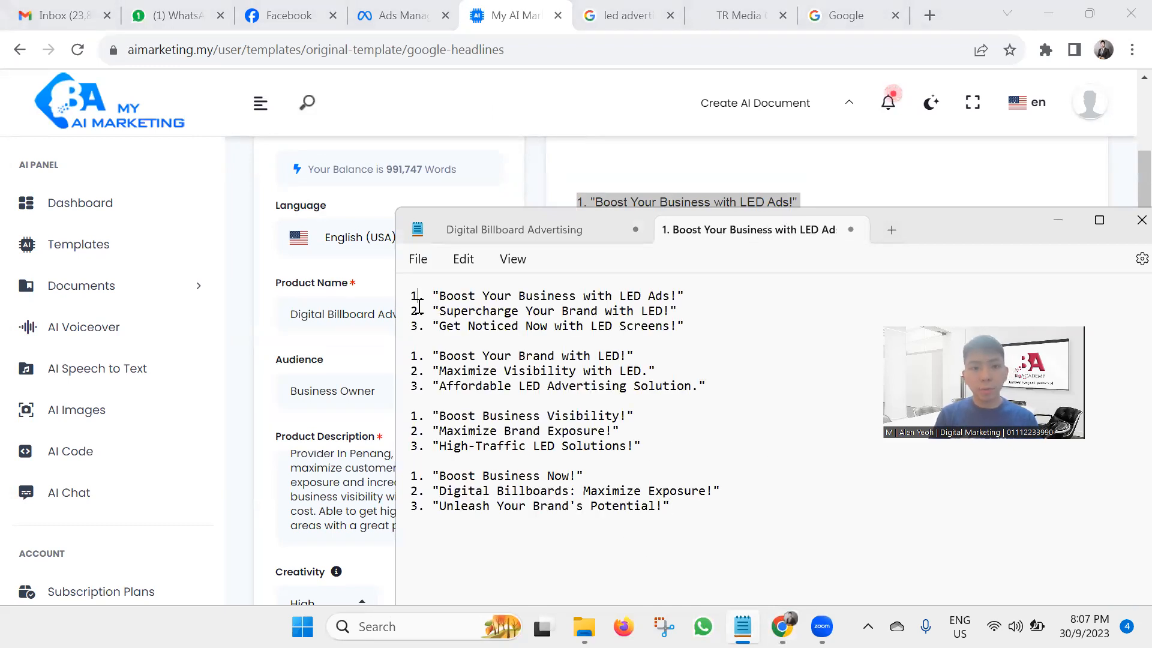
Add the title "Google Ads Headlines:" above the pasted headlines, separated by a blank line
key("Return")
key("Return")
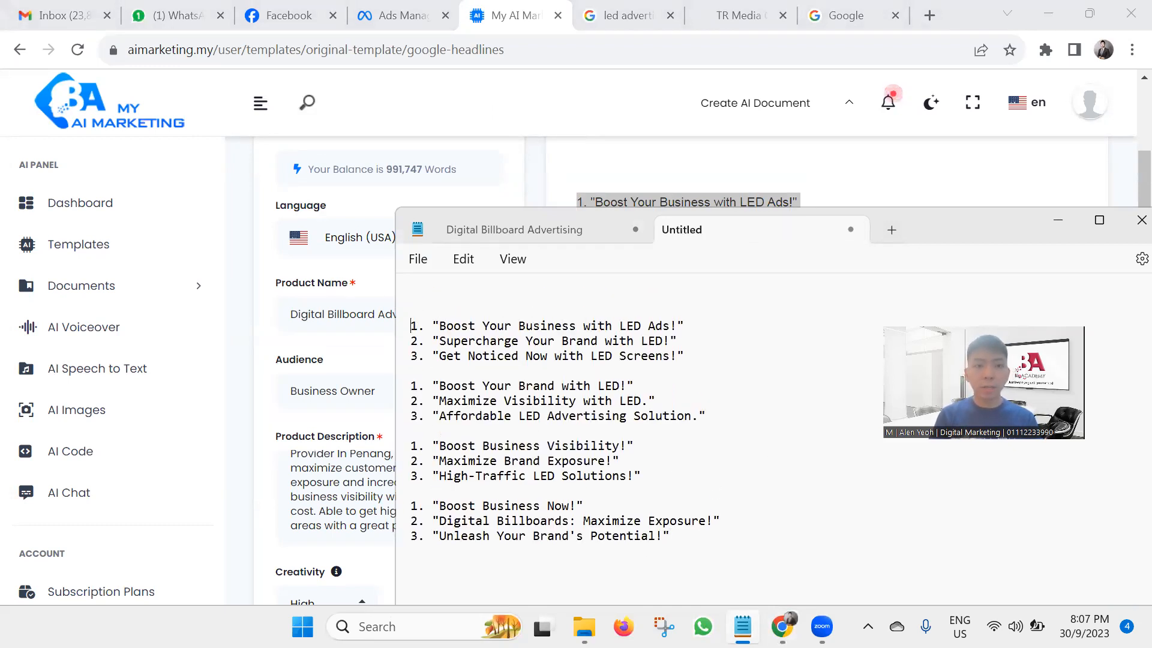
scroll(322, 288, "up", 2)
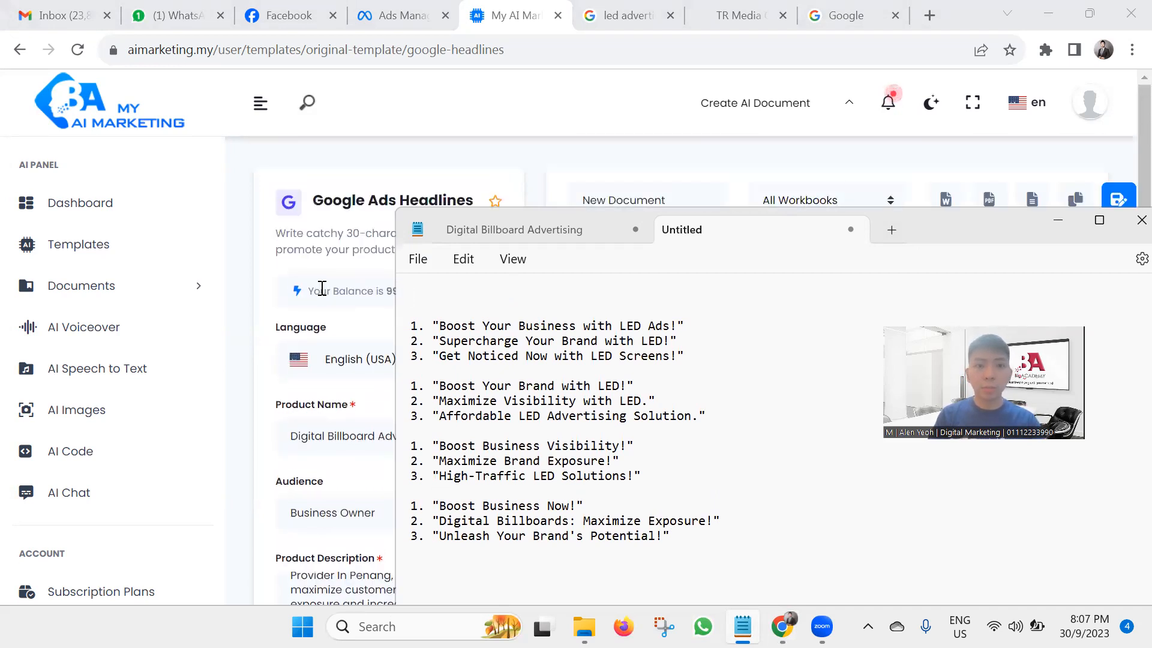
type("Google Ads Headlines:")
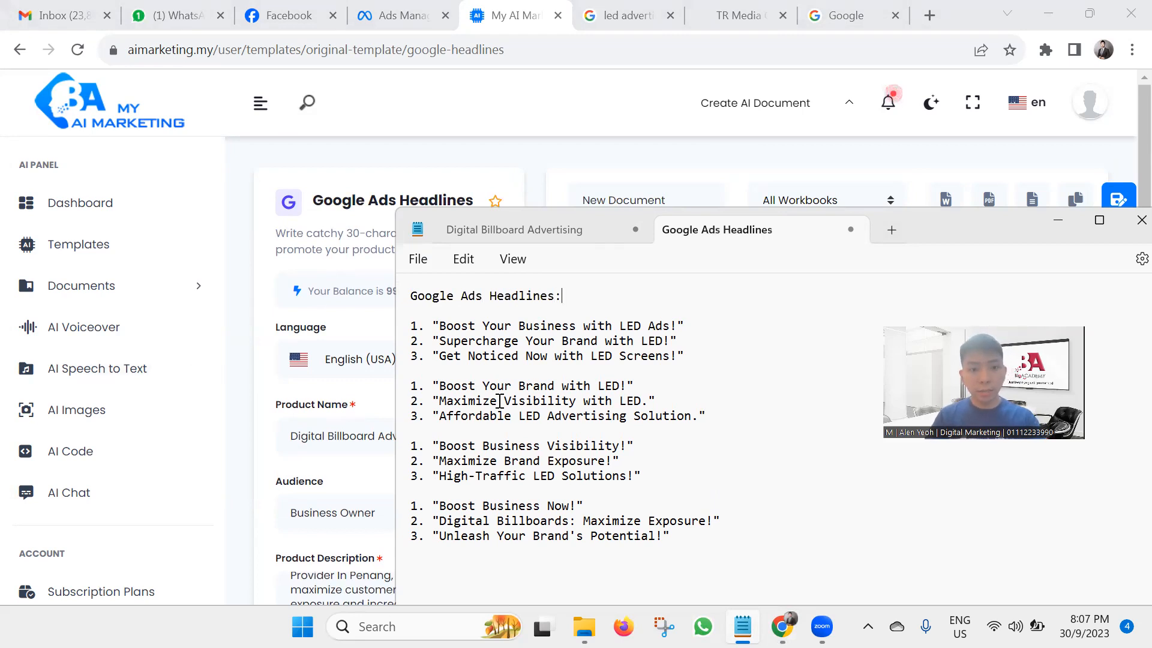
Merge the headline groups into one list by removing the blank lines and renumbering the later entries 4 to 12
mouse_move(415, 386)
left_mouse_down()
mouse_move(404, 372)
mouse_move(420, 403)
left_mouse_up()
type("4")
type("5")
type("6")
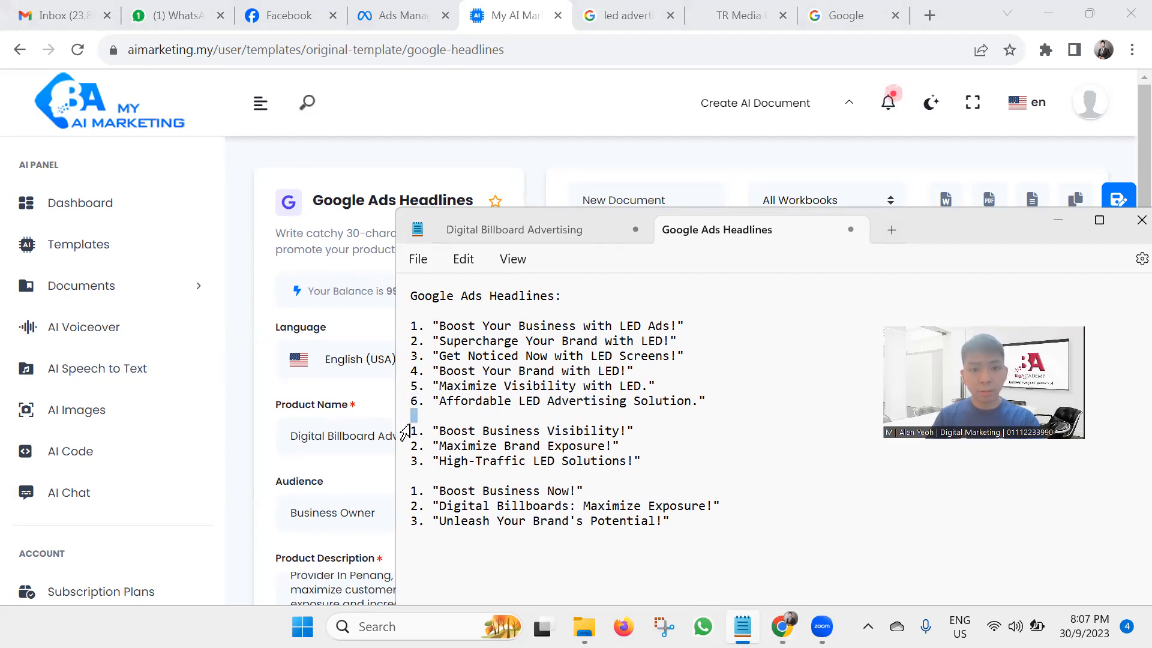
left_click_drag(420, 430, 419, 491)
type("789101112")
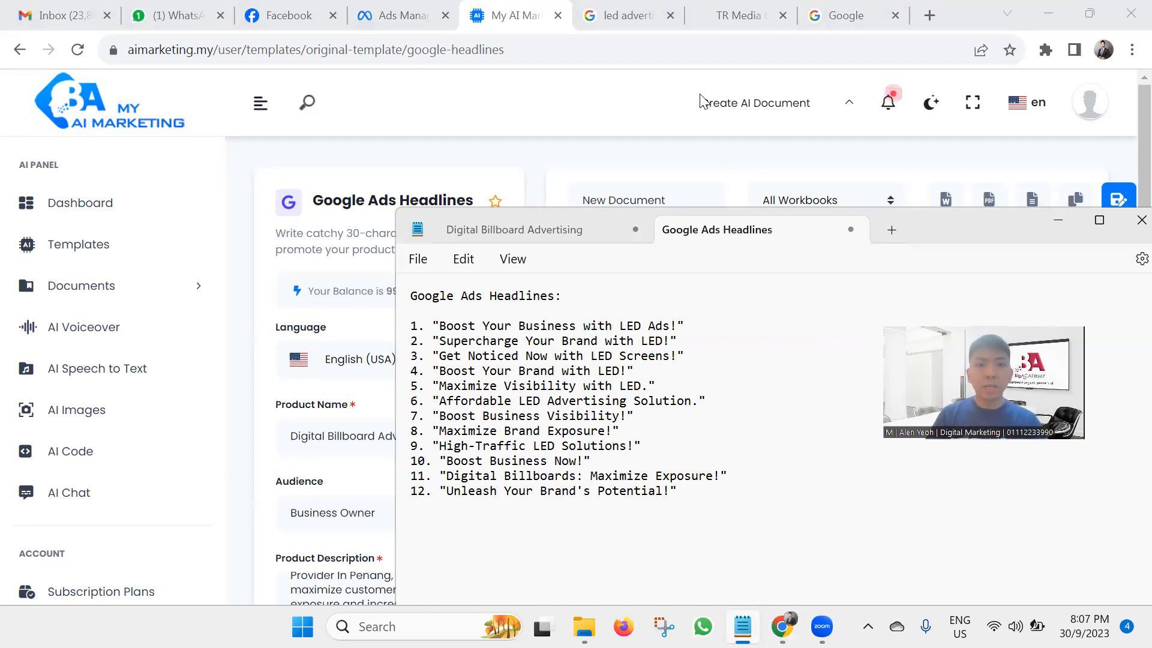
Copy the product description from the web form into the Digital Billboard Advertising note, below a dashed separator line under the keywords
left_click(483, 4)
scroll(338, 402, "down", 2)
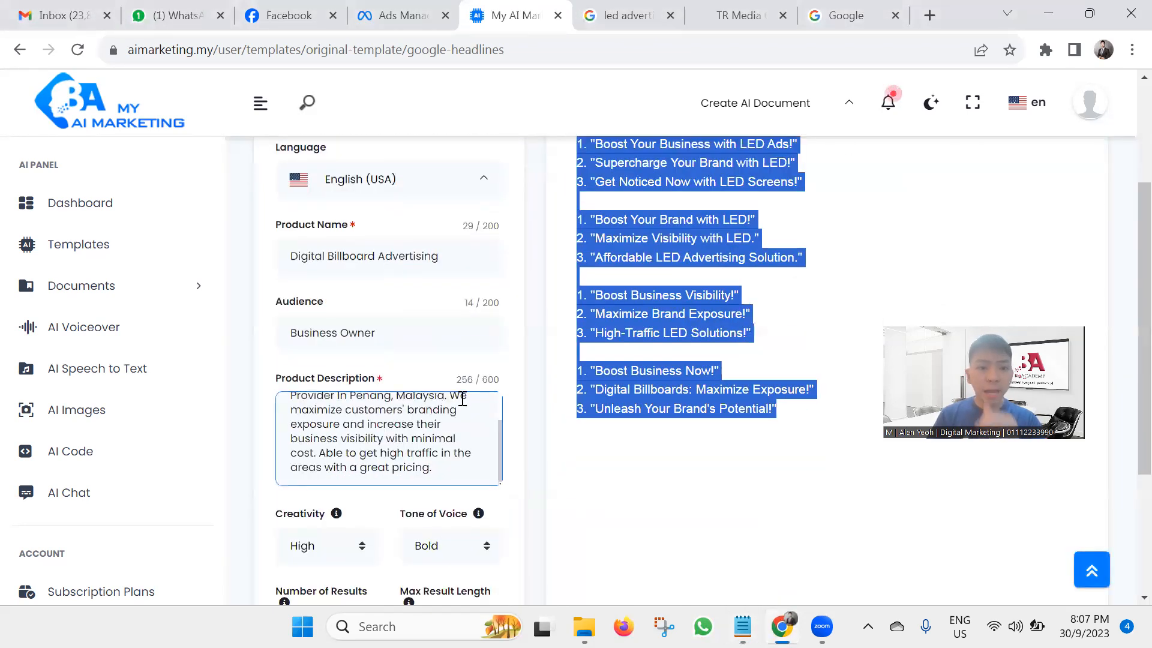
right_click(451, 425)
left_click(570, 334)
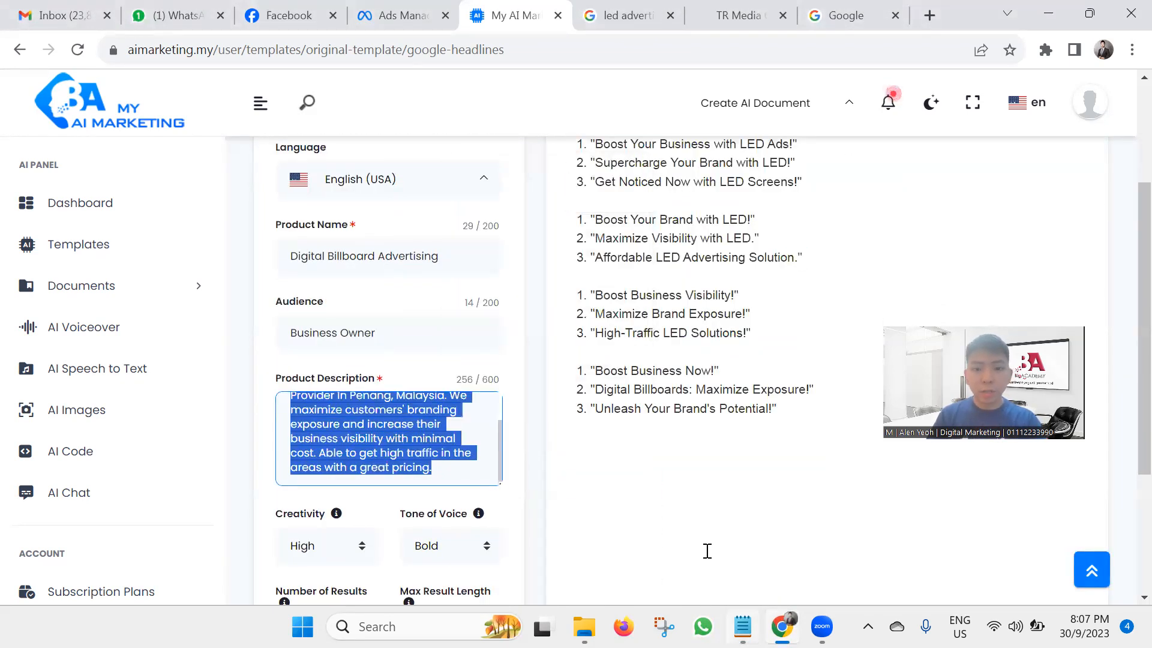
key("alt+Tab")
left_click(498, 234)
left_click(631, 385)
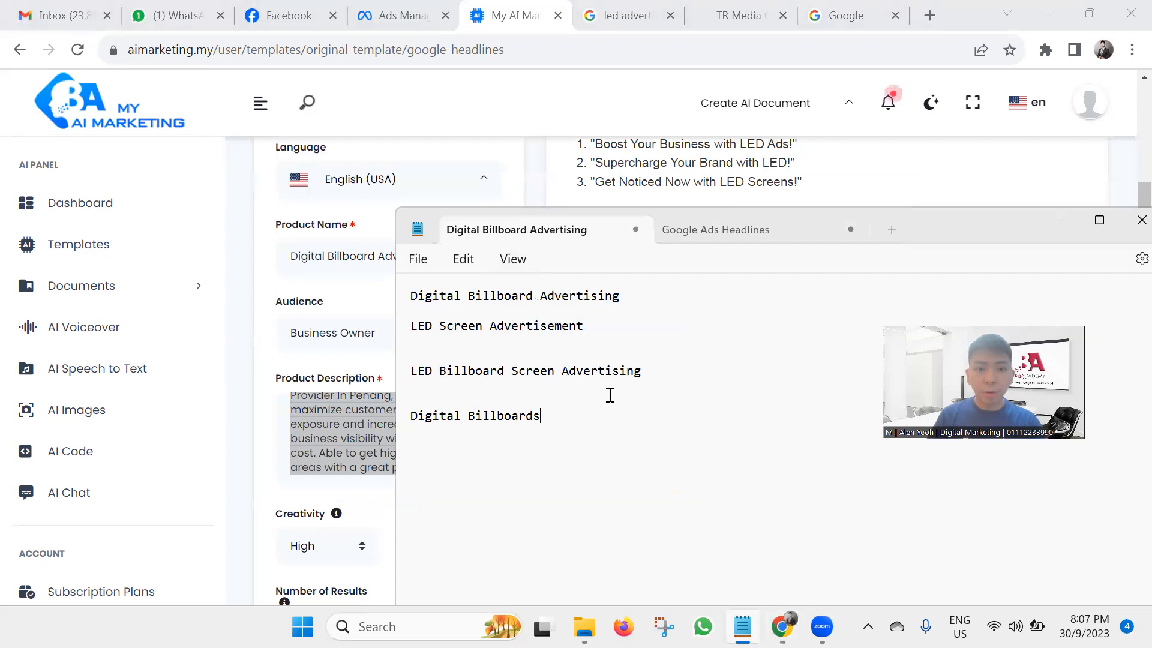
key("BackSpace")
left_click(686, 429)
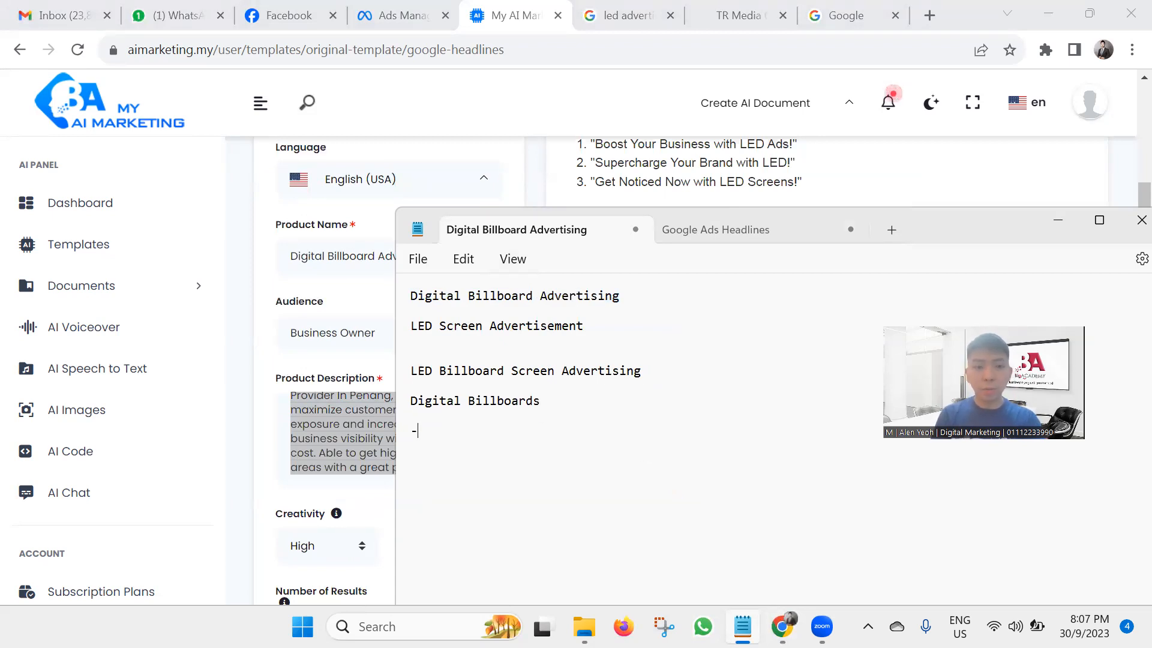
type("The Leading Digital Billboard And LED Screen Advertisement Solution Provider In Penang, Malaysia. We maximize customers' branding exposure and increase their business visibility with minimal cost. Able to get high traffic in the areas with a great pricing.")
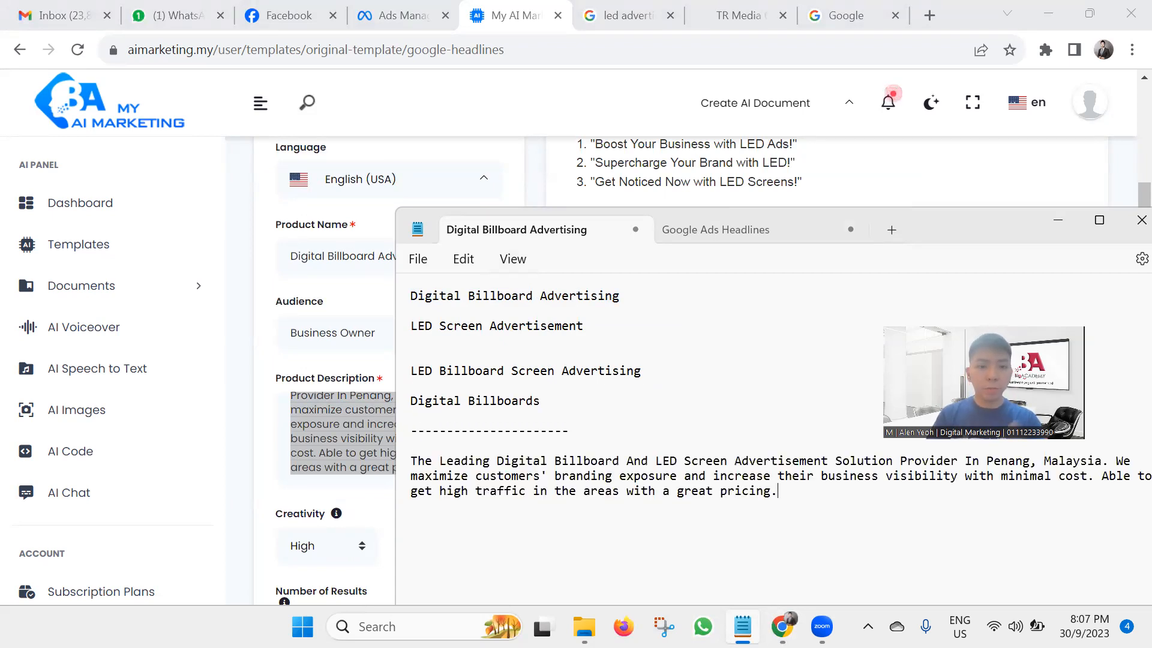
Copy the audience "Business Owner" from the form into the note above the description, and remove the extra blank line between the keywords
triple_click(327, 334)
key("ctrl+c")
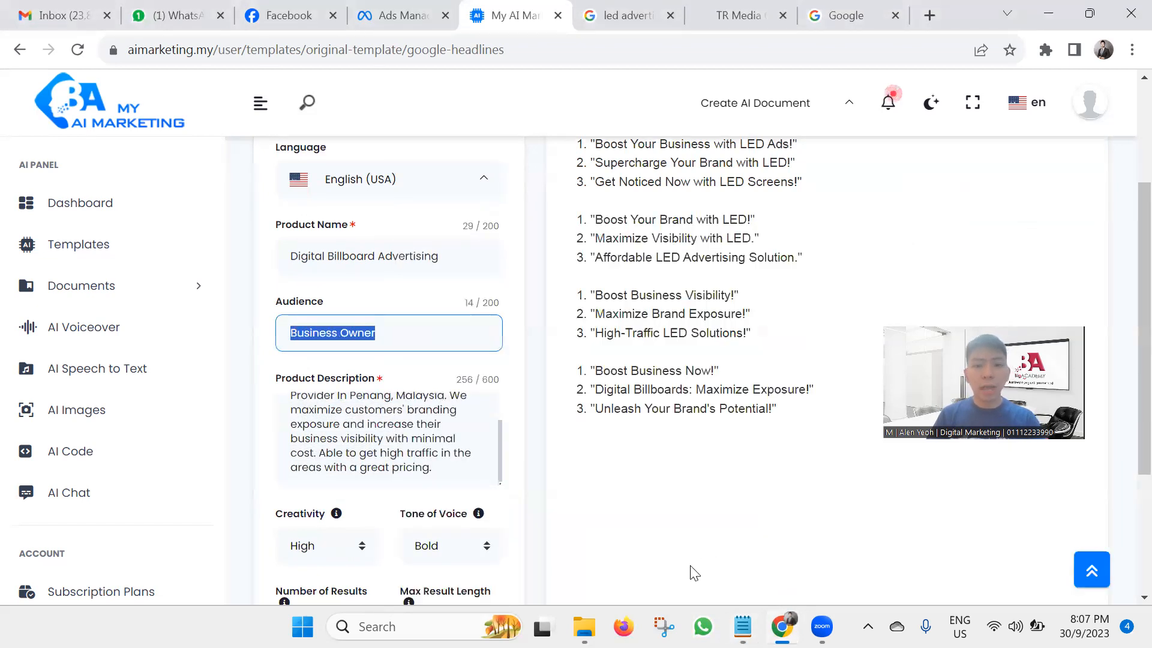
key("alt+Tab")
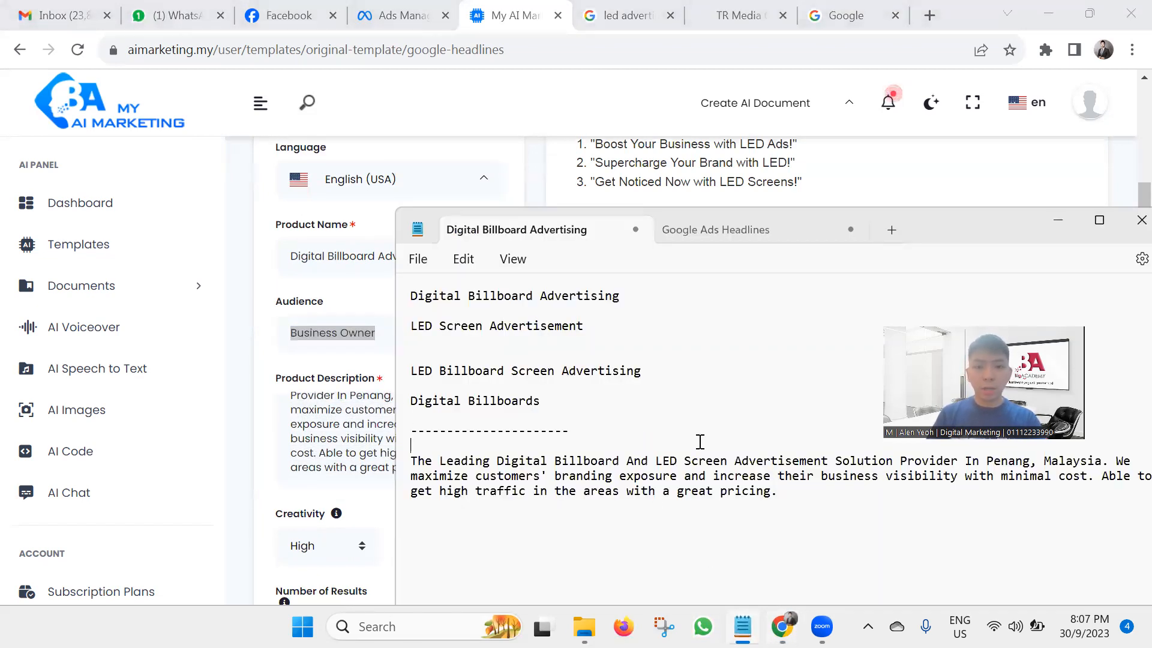
left_click(700, 442)
key("ctrl+v")
key("Return")
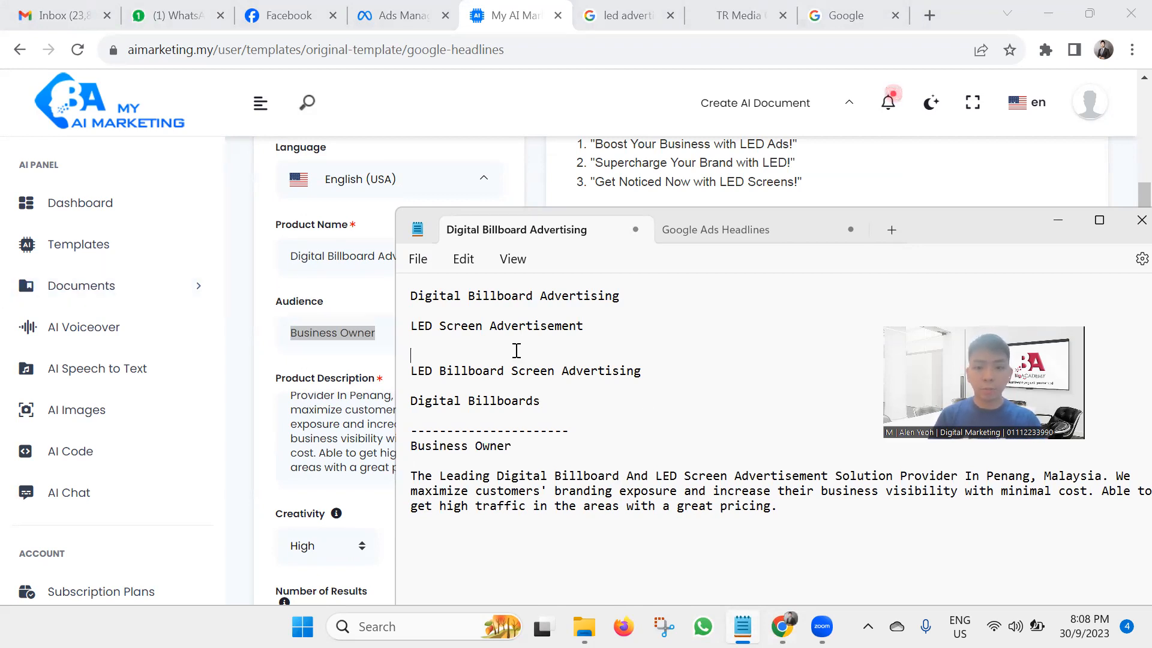
key("BackSpace")
Return to the browser and open the Google Ads Description template from the social media template category
left_click(259, 315)
scroll(470, 438, "up", 3)
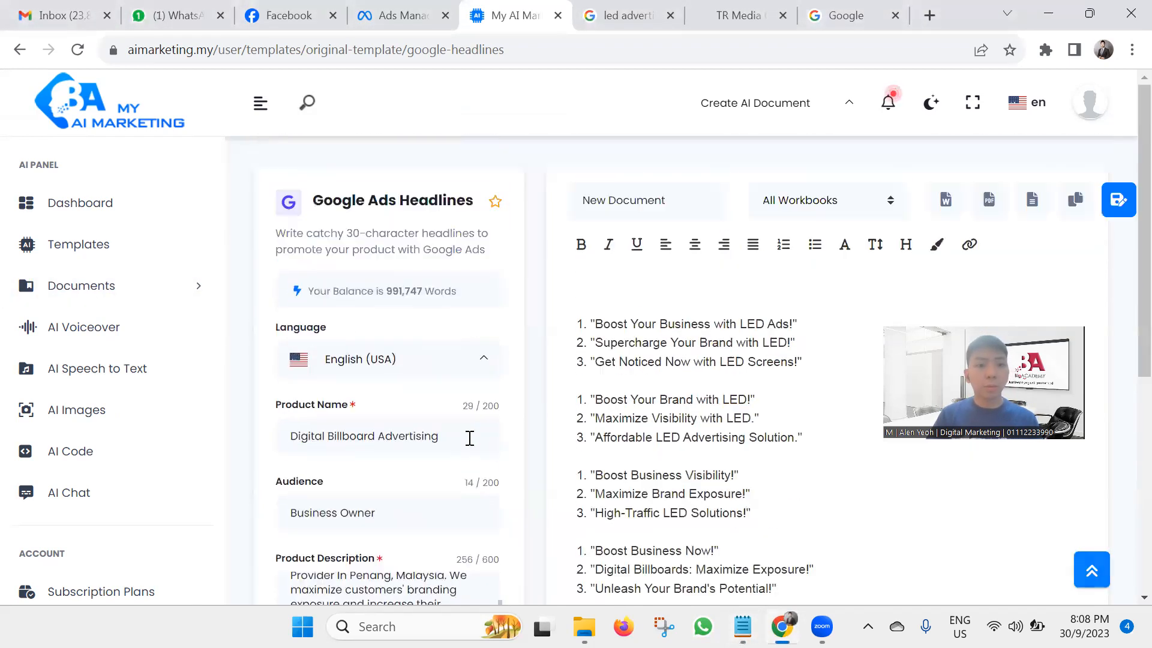
left_click(111, 243)
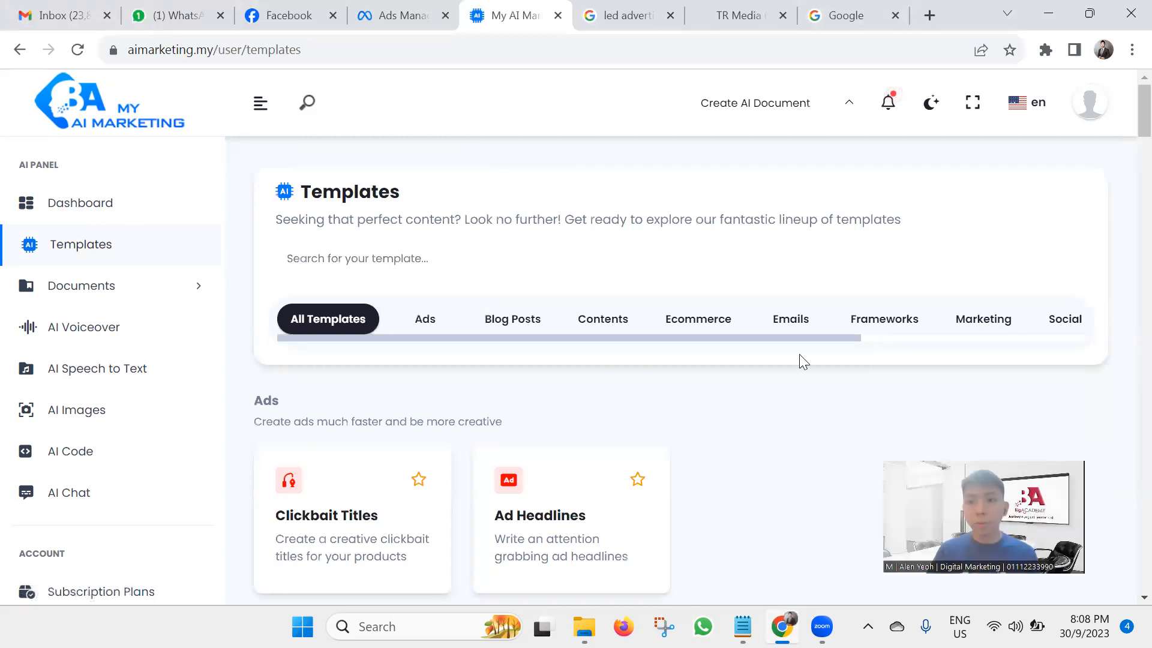
left_click(1056, 322)
scroll(780, 383, "down", 6)
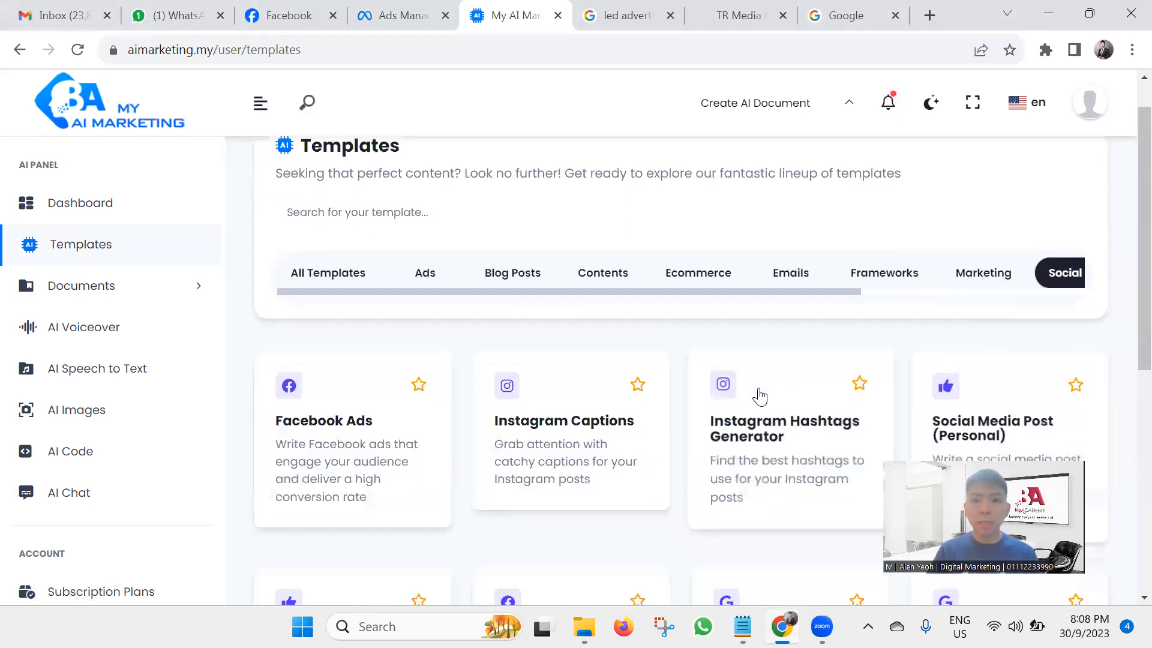
left_click(984, 348)
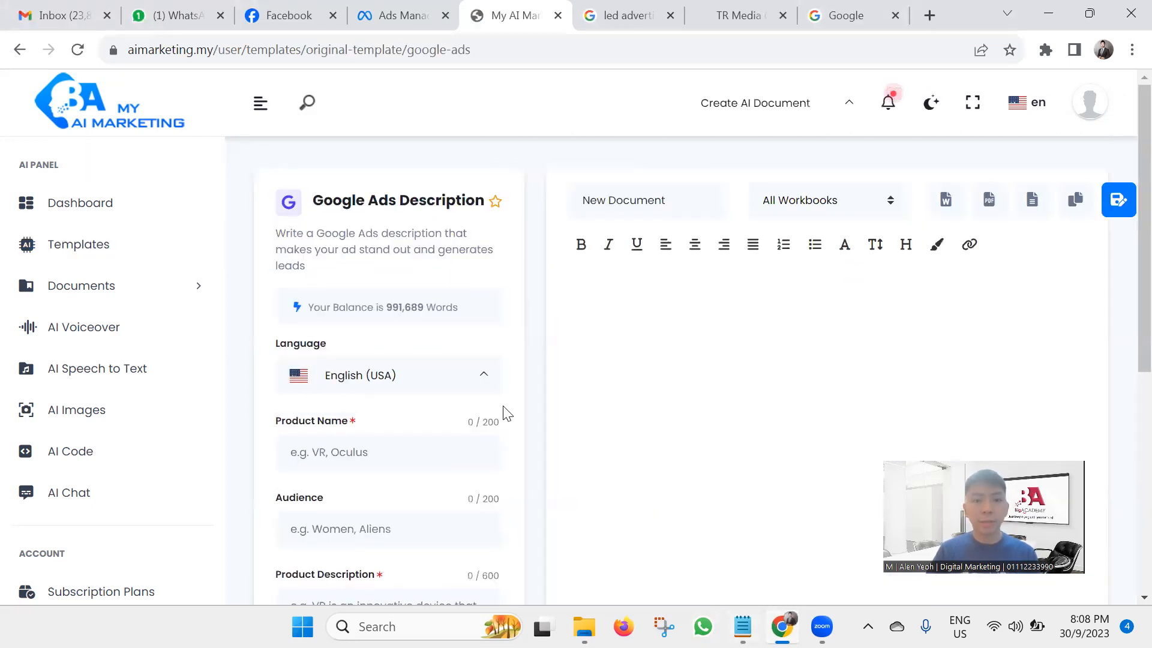
Look over the input fields and generation options of the Google Ads Description form
scroll(466, 429, "down", 2)
scroll(453, 418, "down", 4)
scroll(454, 414, "up", 5)
scroll(453, 410, "up", 1)
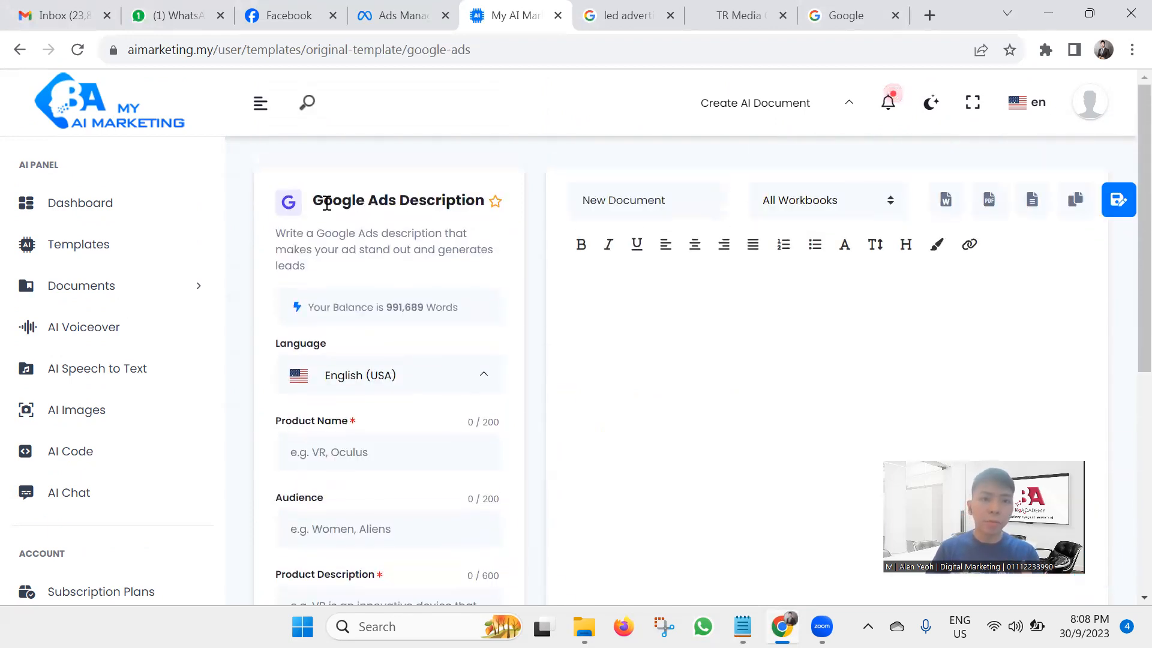
scroll(648, 390, "down", 3)
scroll(646, 411, "up", 3)
scroll(573, 388, "down", 3)
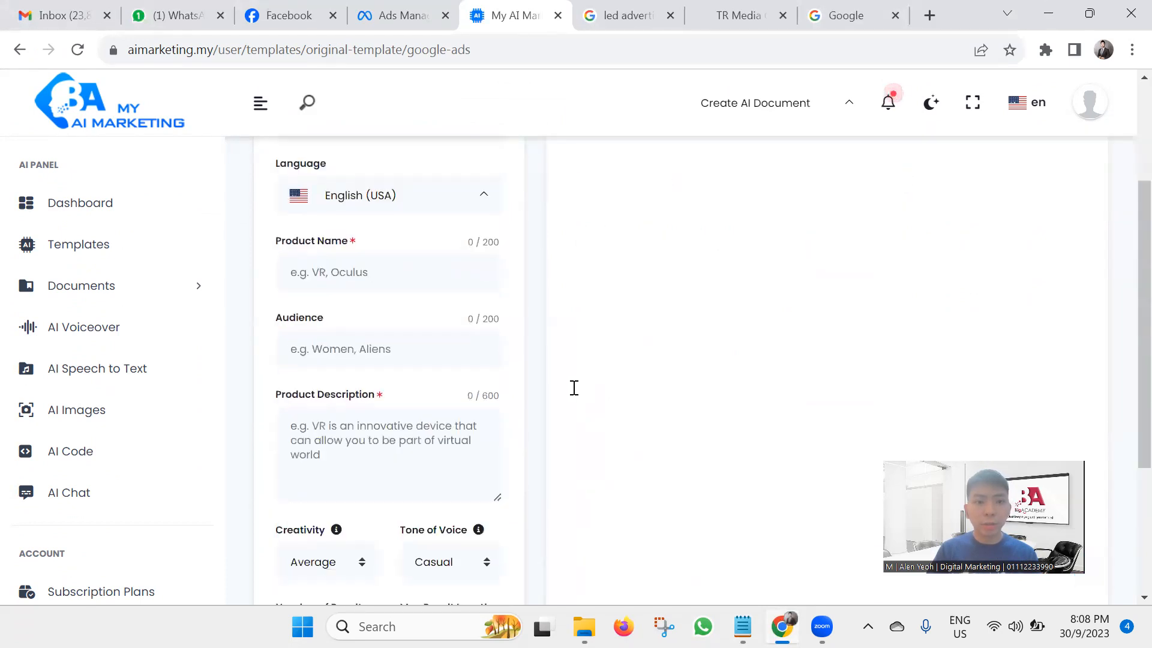
Fill in the product name "Digital Billboard Advertising", copied from the note, and the audience "Business Owner"
key("alt+Tab")
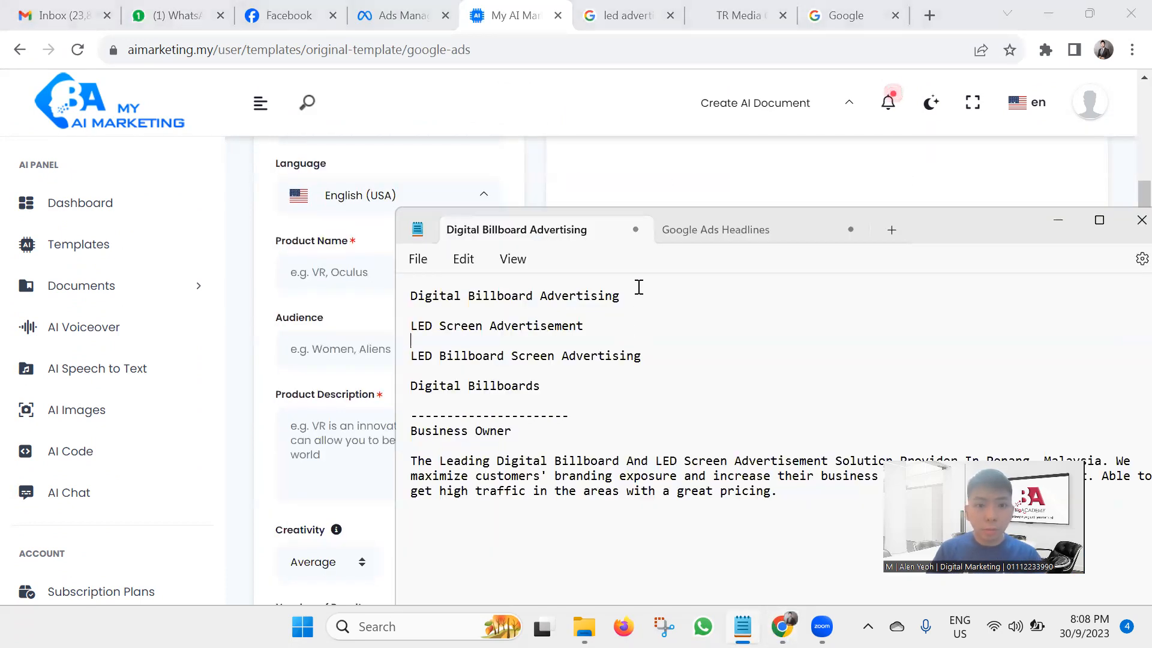
left_click_drag(639, 287, 410, 295)
key("ctrl+c")
left_click(334, 267)
key("ctrl+v")
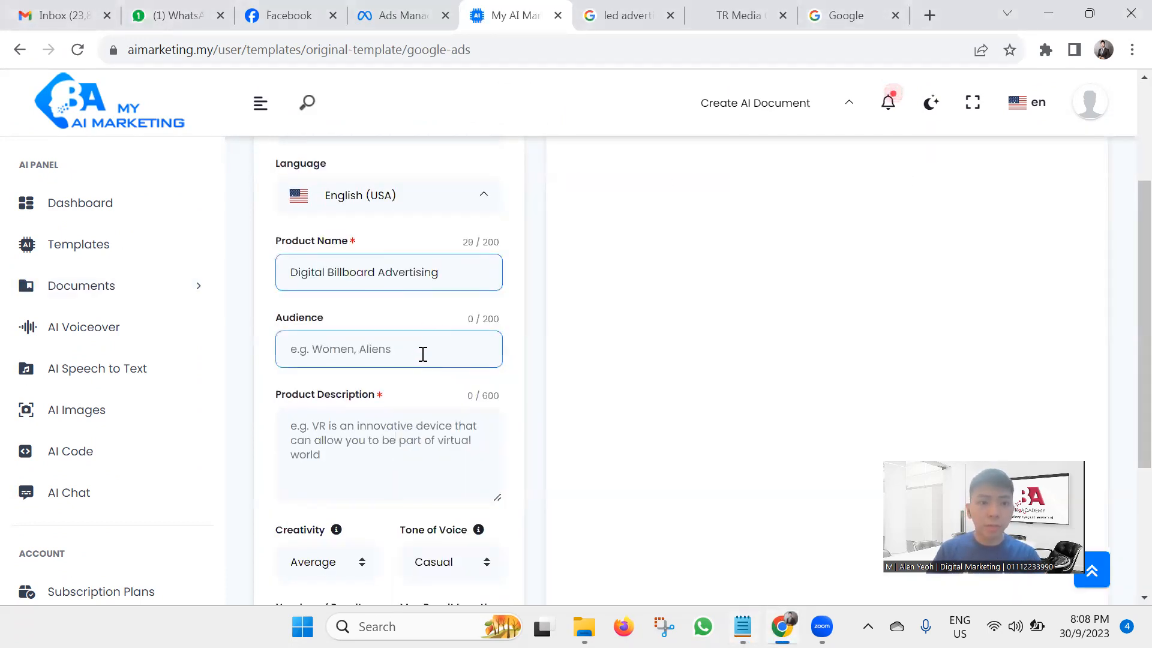
left_click(423, 354)
left_click(423, 556)
scroll(566, 454, "down", 1)
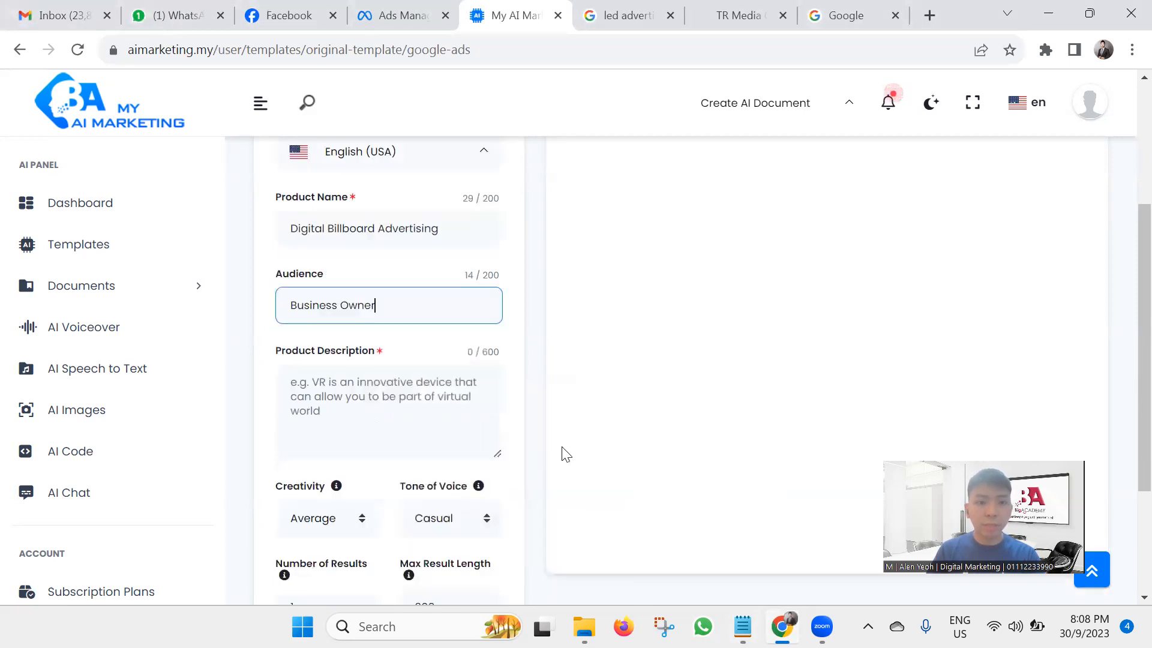
Copy the description paragraph about the Penang billboard and LED screen provider from the note into the Product Description field
scroll(566, 454, "down", 2)
key("alt+Tab")
left_click_drag(827, 493, 321, 438)
key("ctrl+c")
left_click(334, 264)
key("ctrl+v")
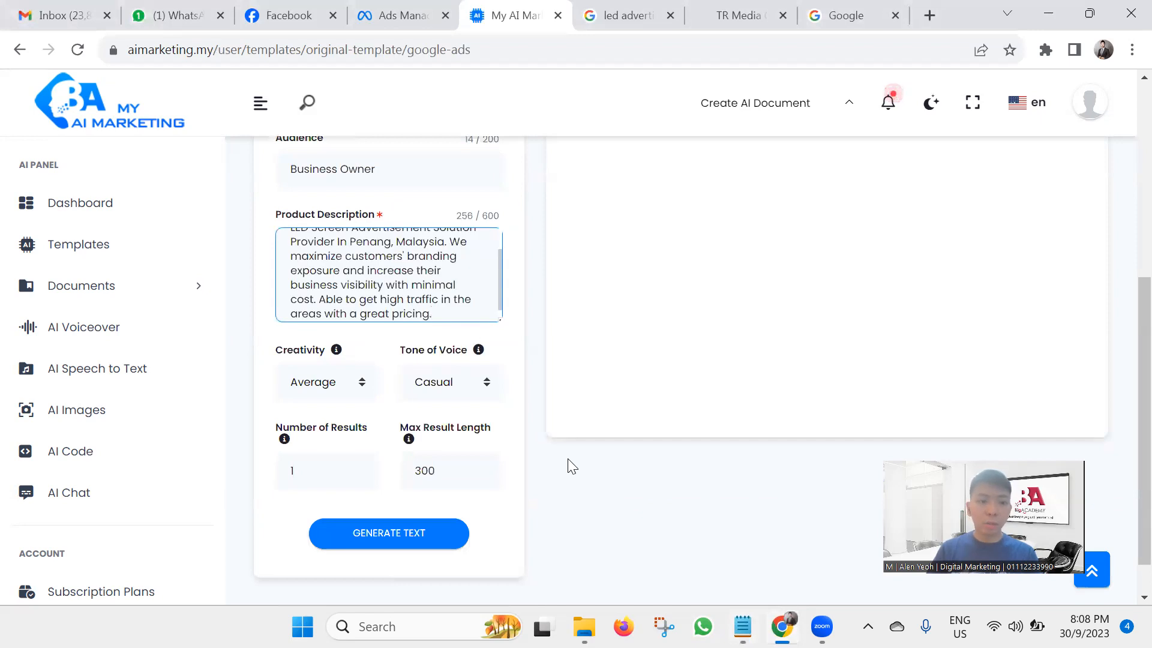
Set the tone of voice to Professional and the creativity to High
left_click(470, 386)
left_click(463, 219)
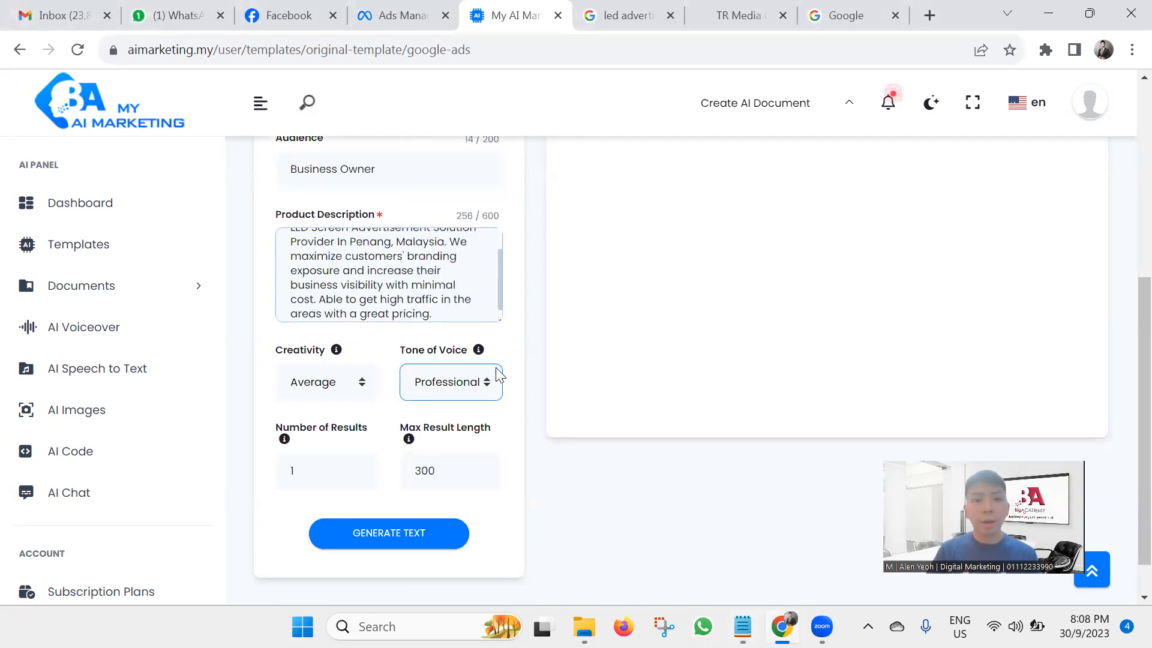
scroll(543, 437, "down", 1)
left_click(333, 331)
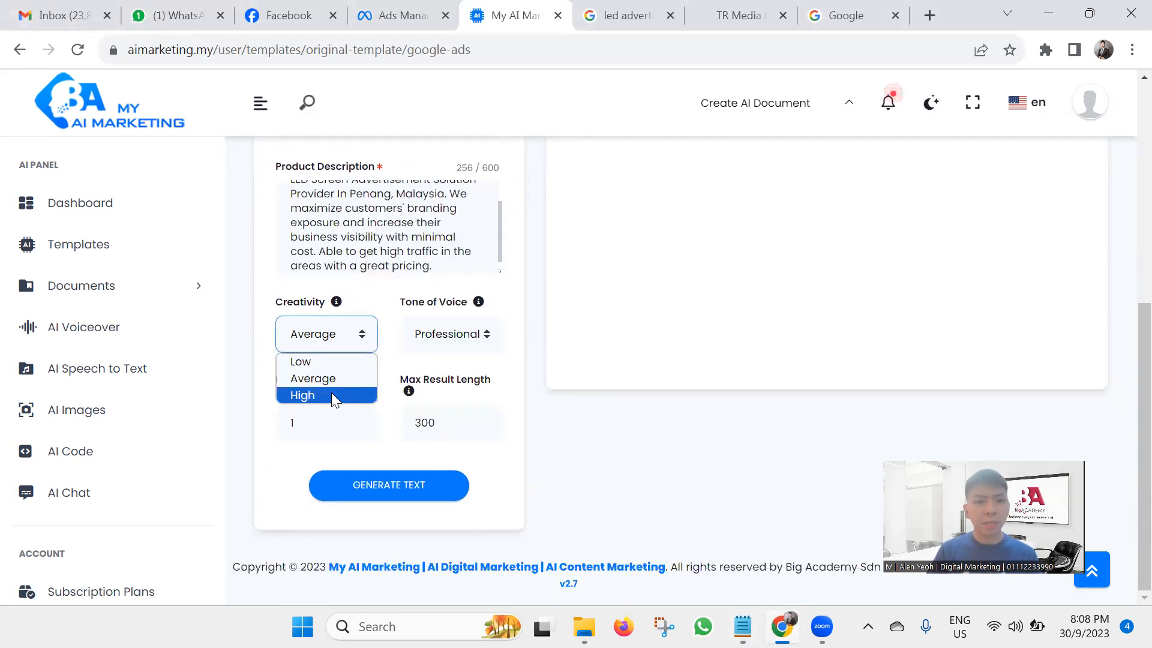
left_click(331, 394)
Set the number of results to 5
left_click(354, 422)
scroll(651, 449, "up", 2)
scroll(648, 445, "up", 3)
scroll(646, 447, "down", 3)
type("5")
scroll(635, 481, "down", 2)
Set the max result length to 30
left_click(433, 418)
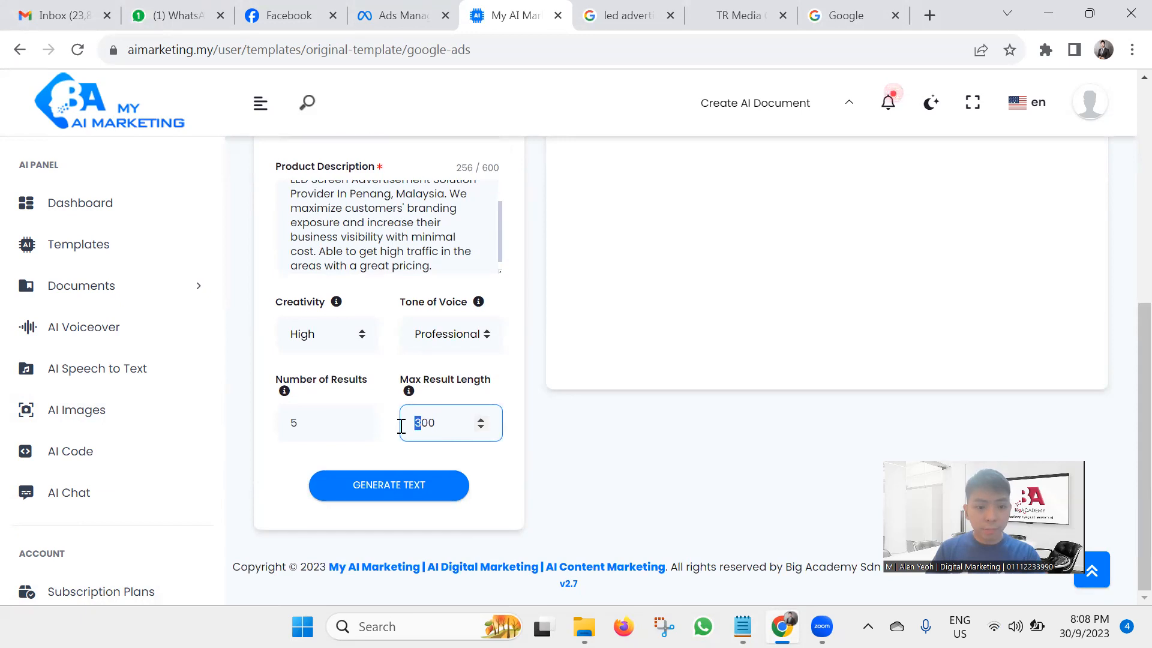
left_click(610, 474)
scroll(606, 456, "up", 8)
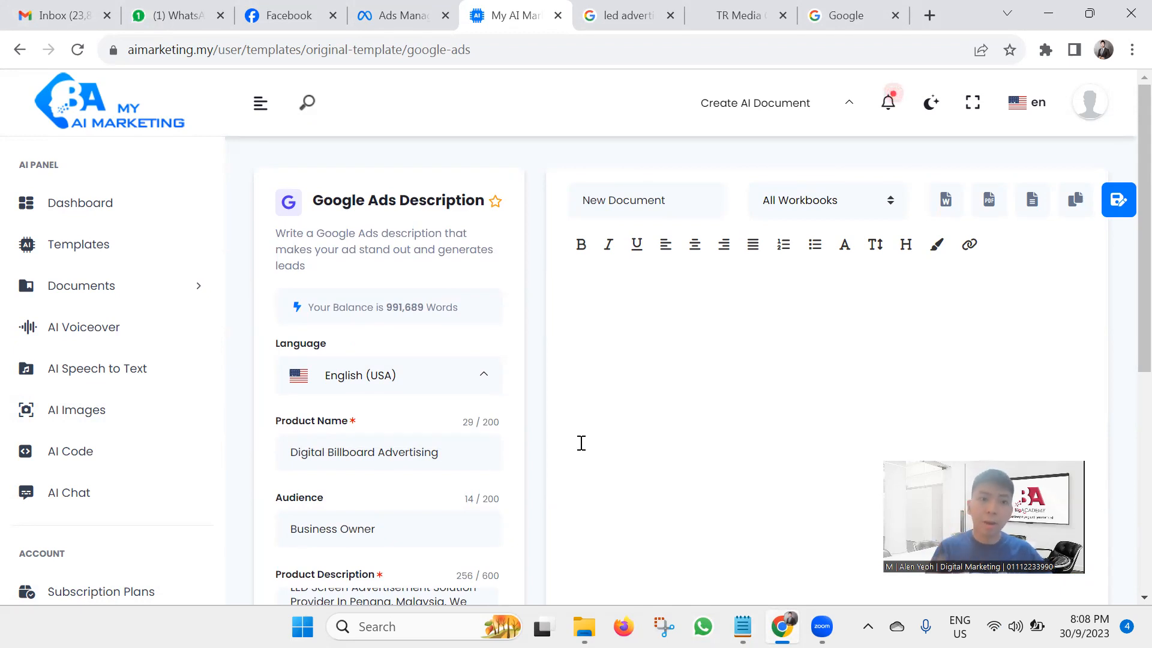
scroll(581, 442, "down", 7)
left_click(425, 425)
left_click_drag(419, 424, 401, 425)
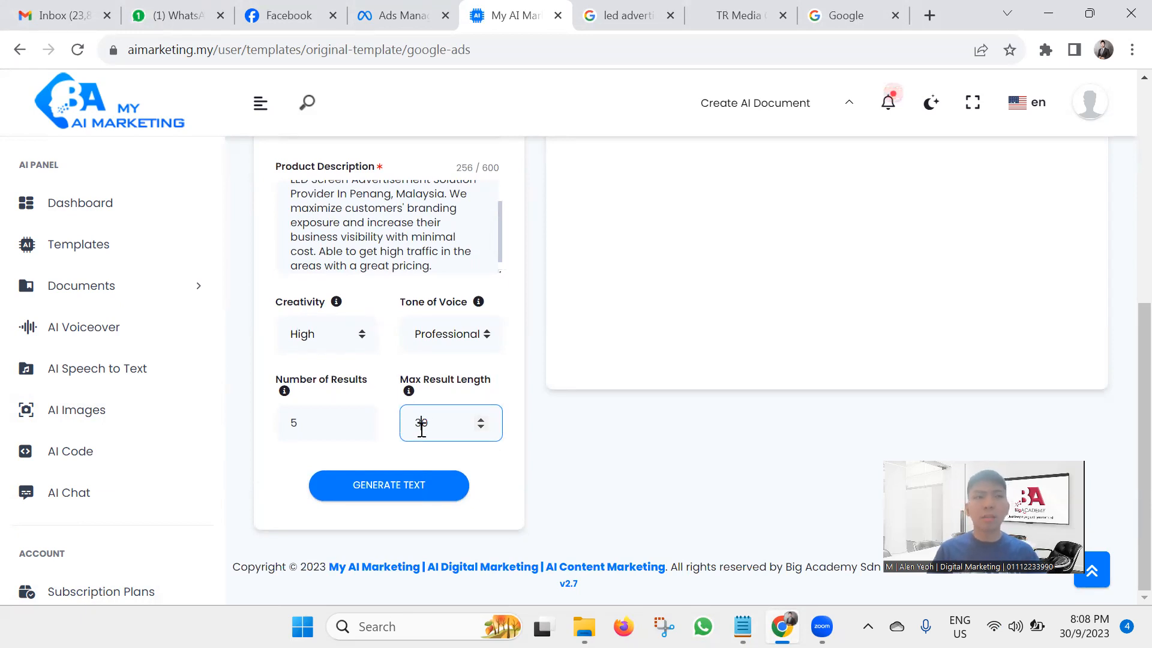
Set the max result length to 40 and generate the Google Ads descriptions for Digital Billboard Advertising
key("BackSpace")
type("4")
left_click(420, 487)
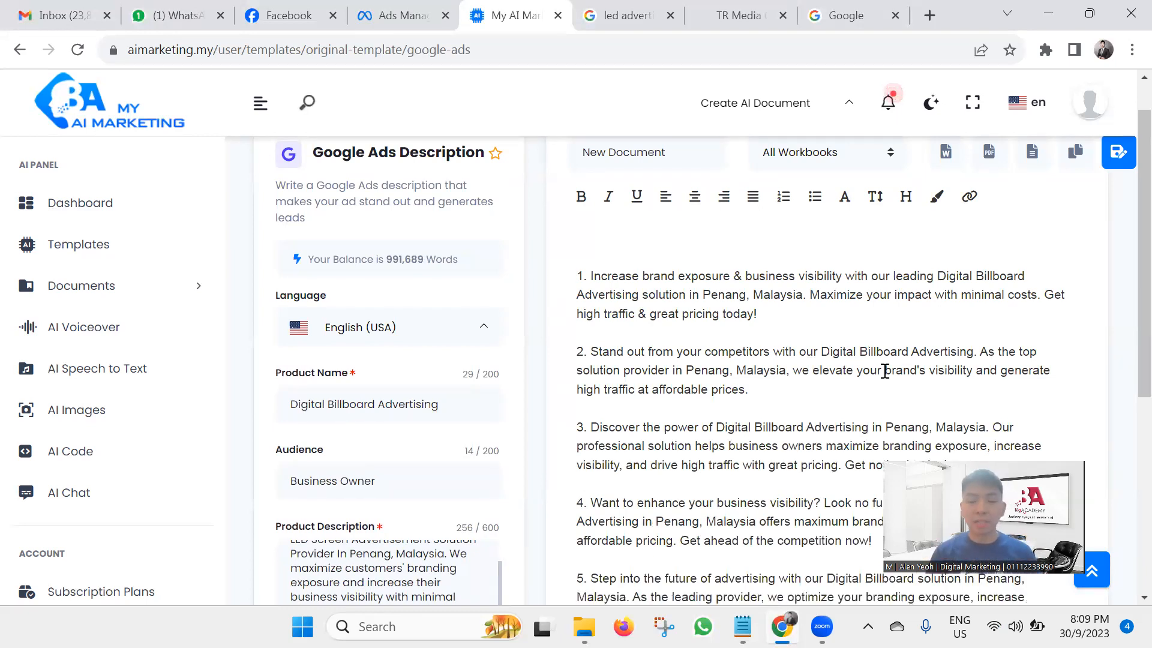
Review the generated digital billboard ad descriptions and the workbook and export options for the result document
scroll(894, 372, "down", 2)
scroll(888, 375, "up", 2)
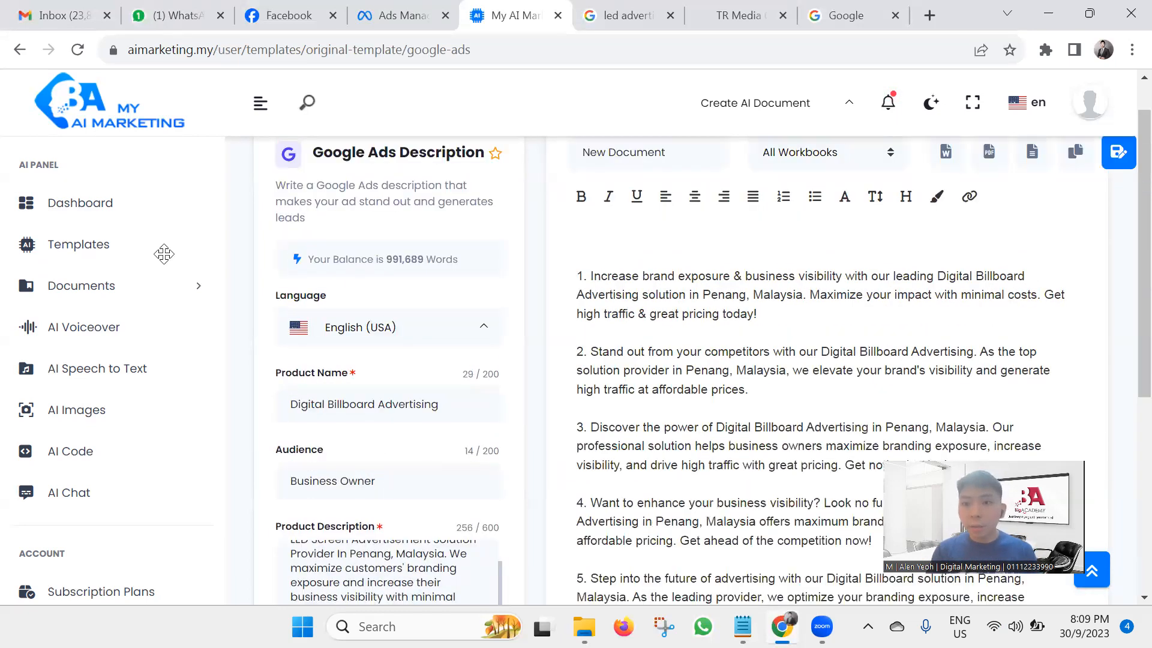
scroll(858, 217, "up", 1)
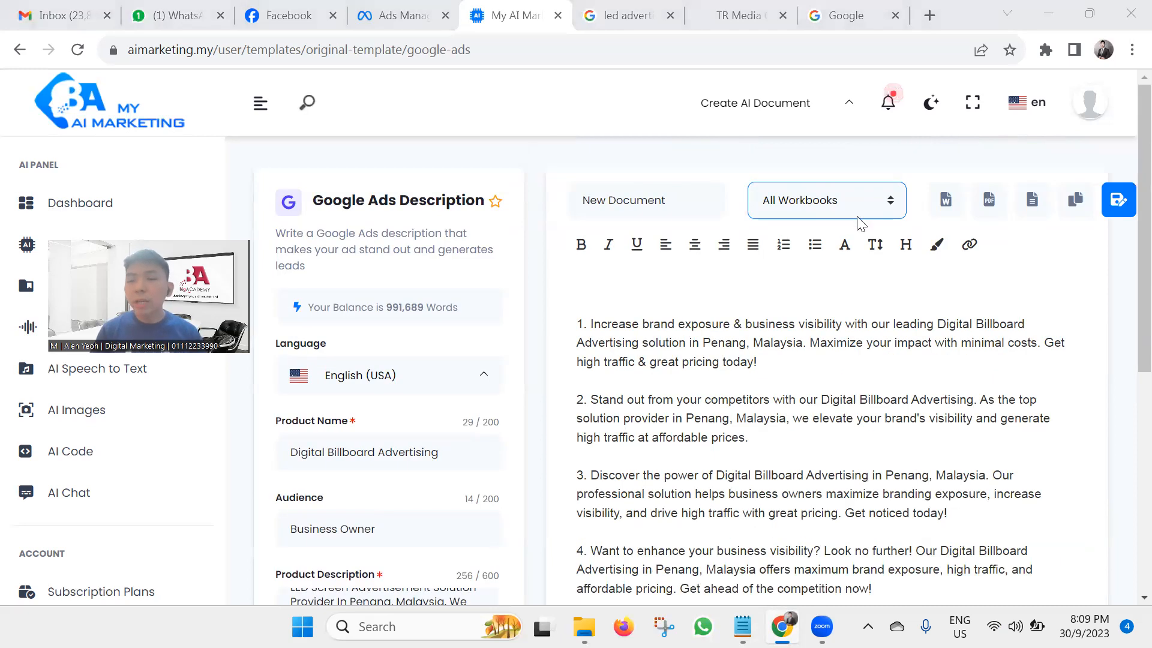
left_click(849, 203)
left_click(871, 208)
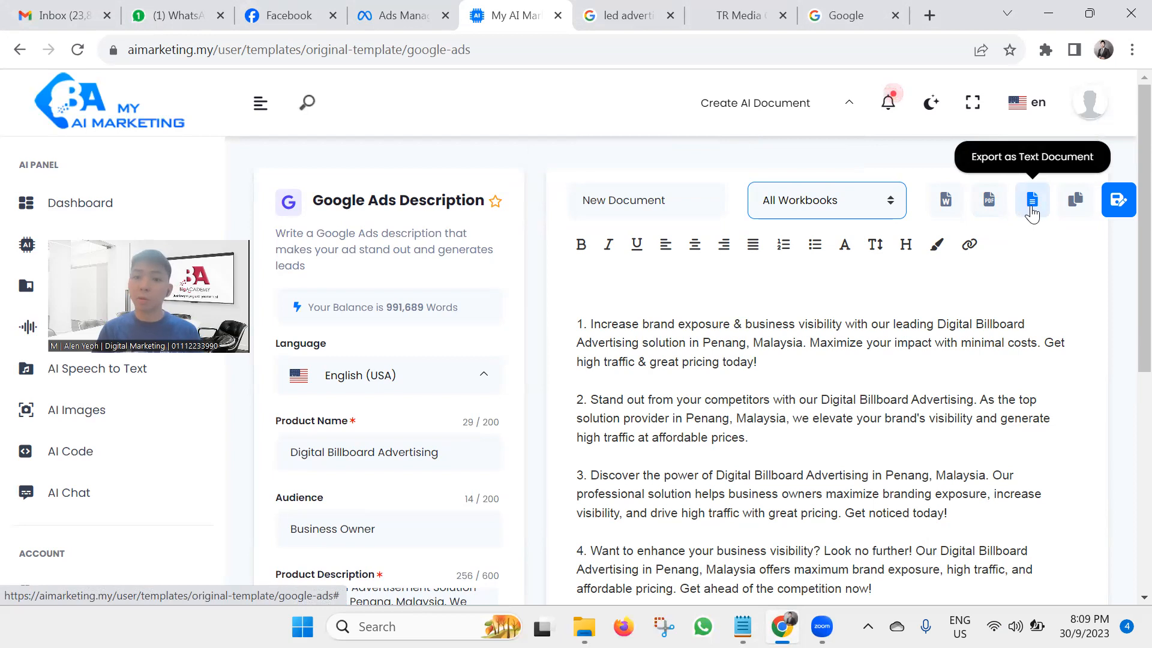
scroll(750, 372, "down", 4)
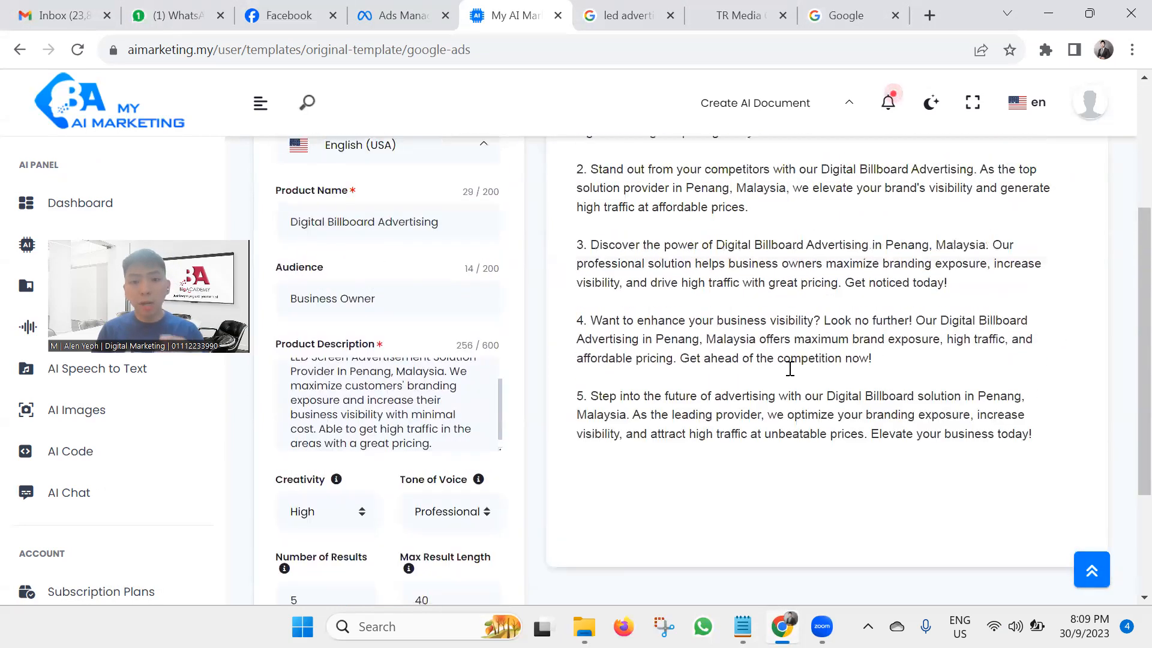
scroll(790, 369, "up", 1)
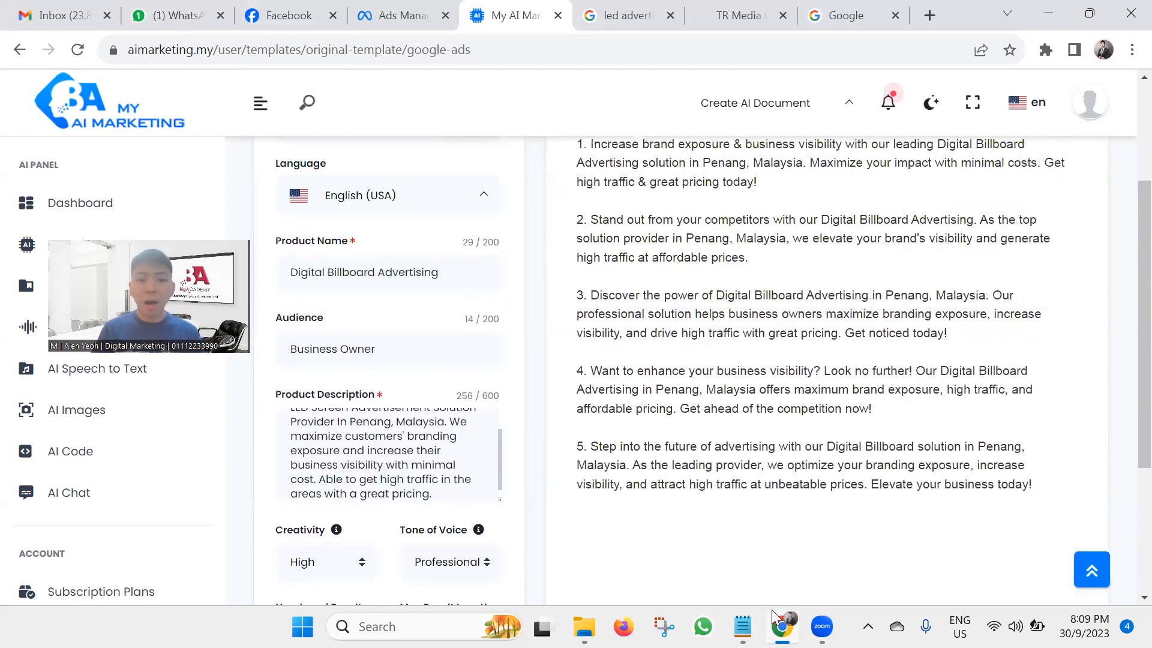
Replace the Product Name with "LED Screen Advertisement" copied from the Digital Billboard Advertising note
left_click(743, 626)
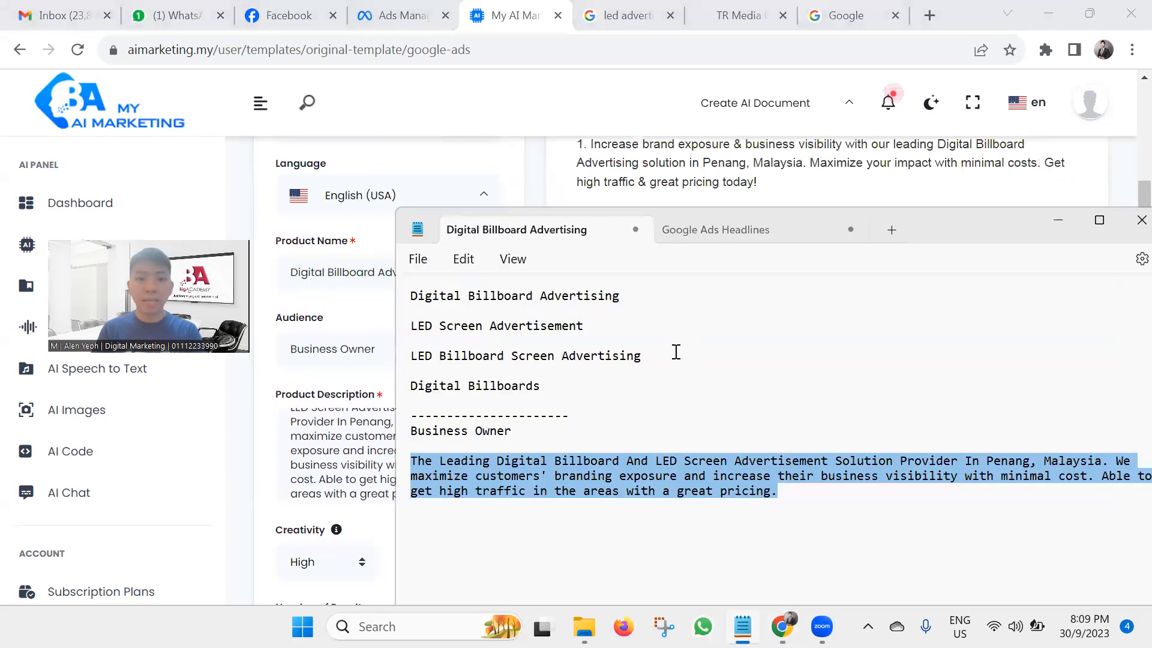
triple_click(628, 324)
left_click(378, 272)
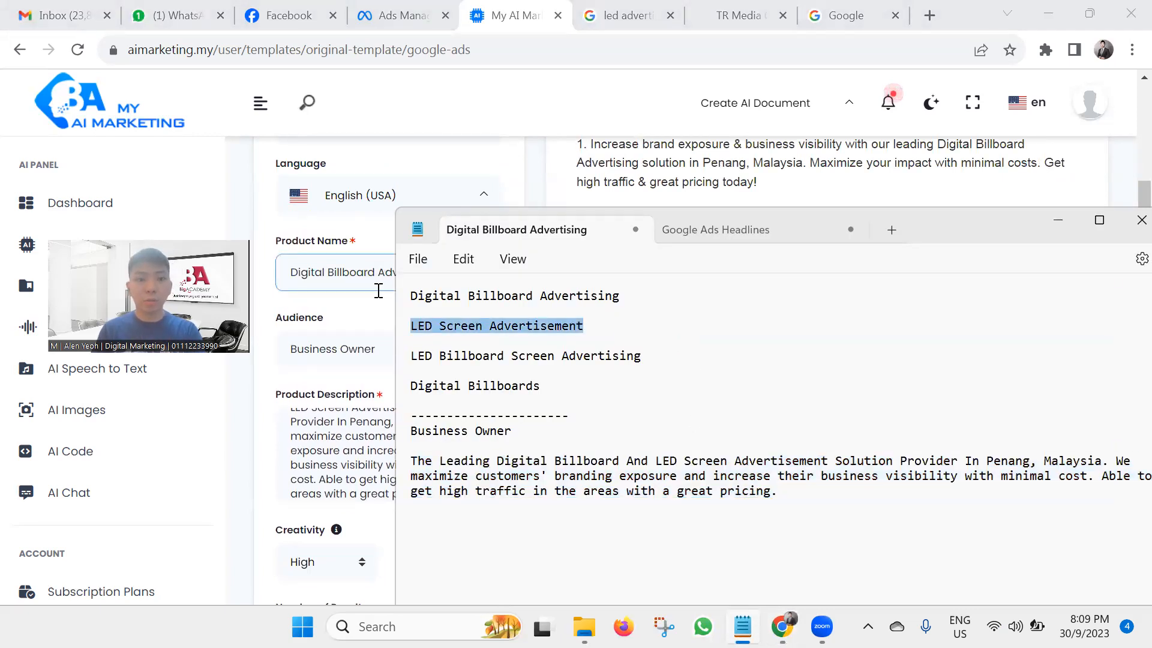
key("ctrl+a")
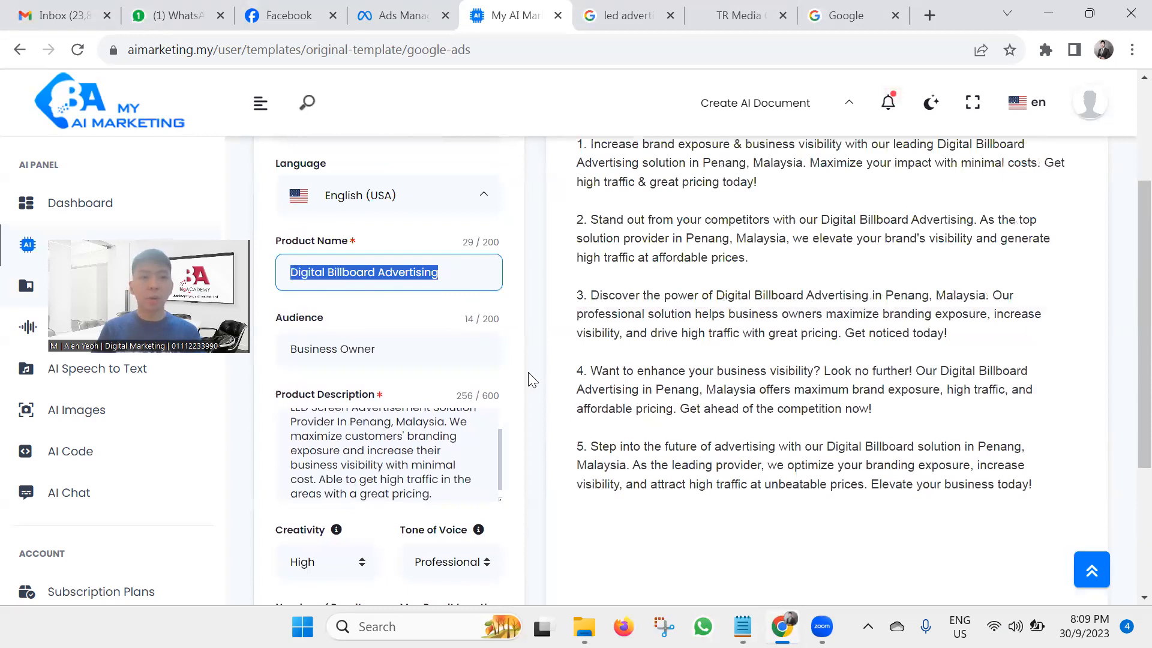
Set the tone of voice to Excited, generate another set of descriptions and read through them
scroll(528, 379, "down", 3)
left_click(464, 396)
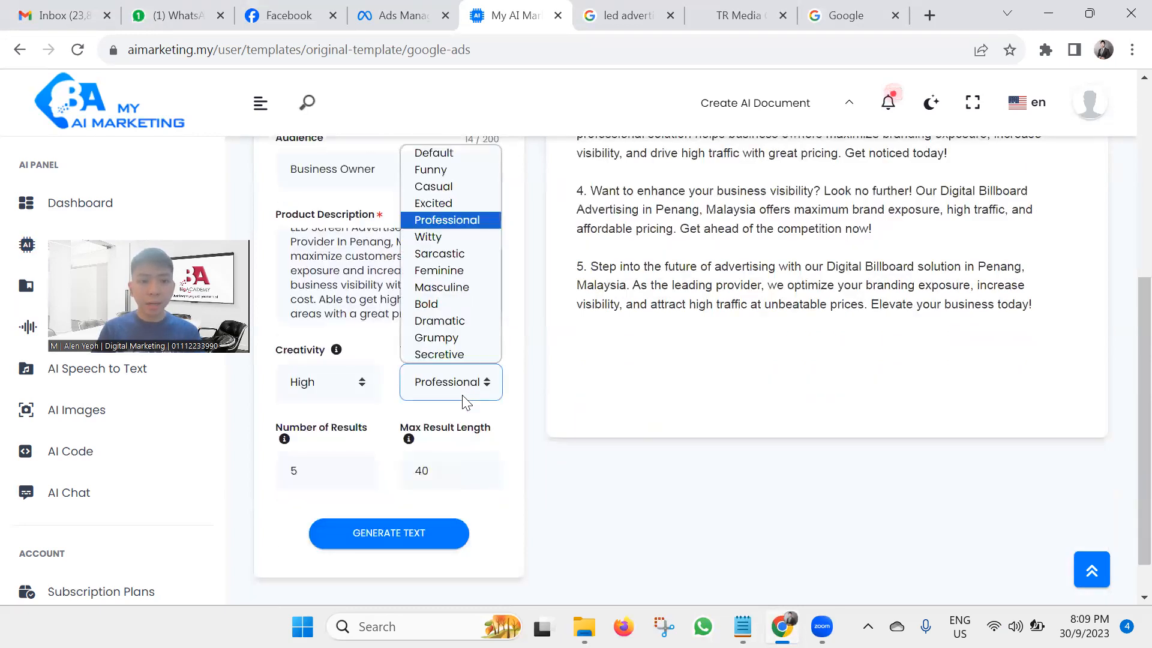
left_click(462, 203)
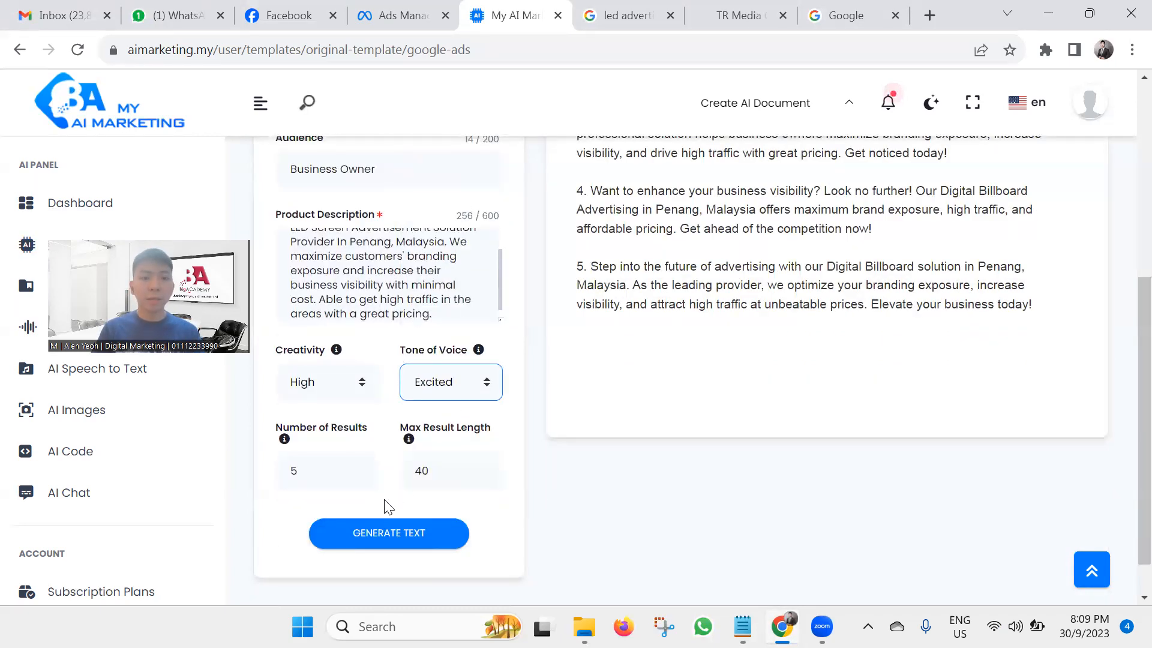
left_click(390, 534)
scroll(804, 428, "up", 5)
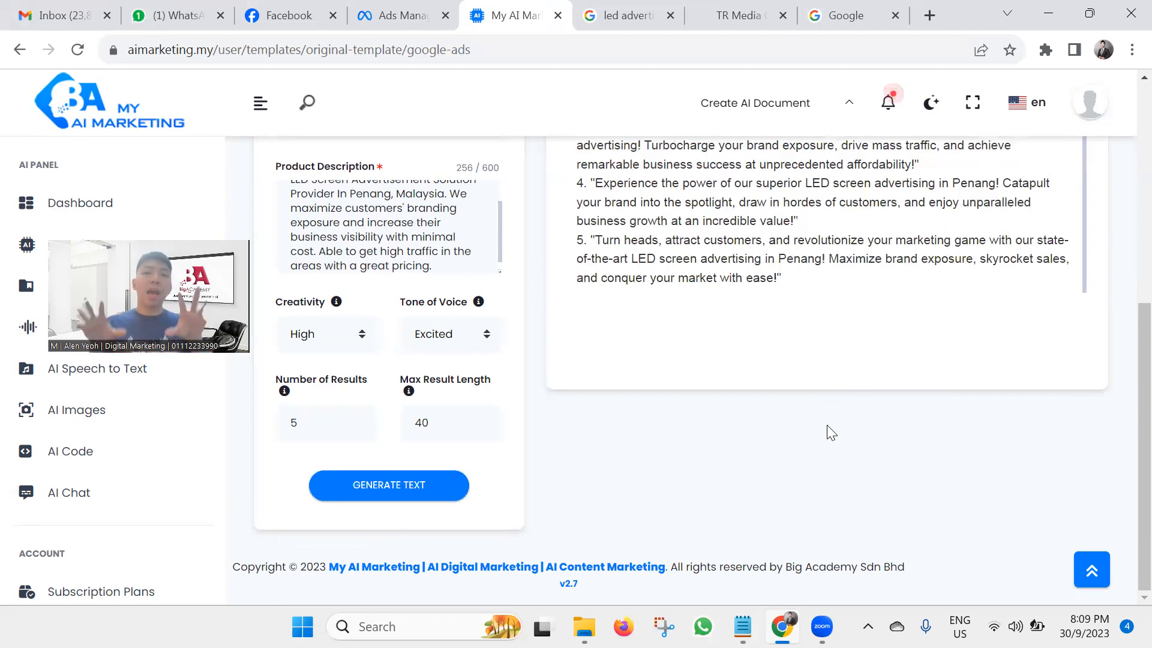
scroll(827, 432, "up", 8)
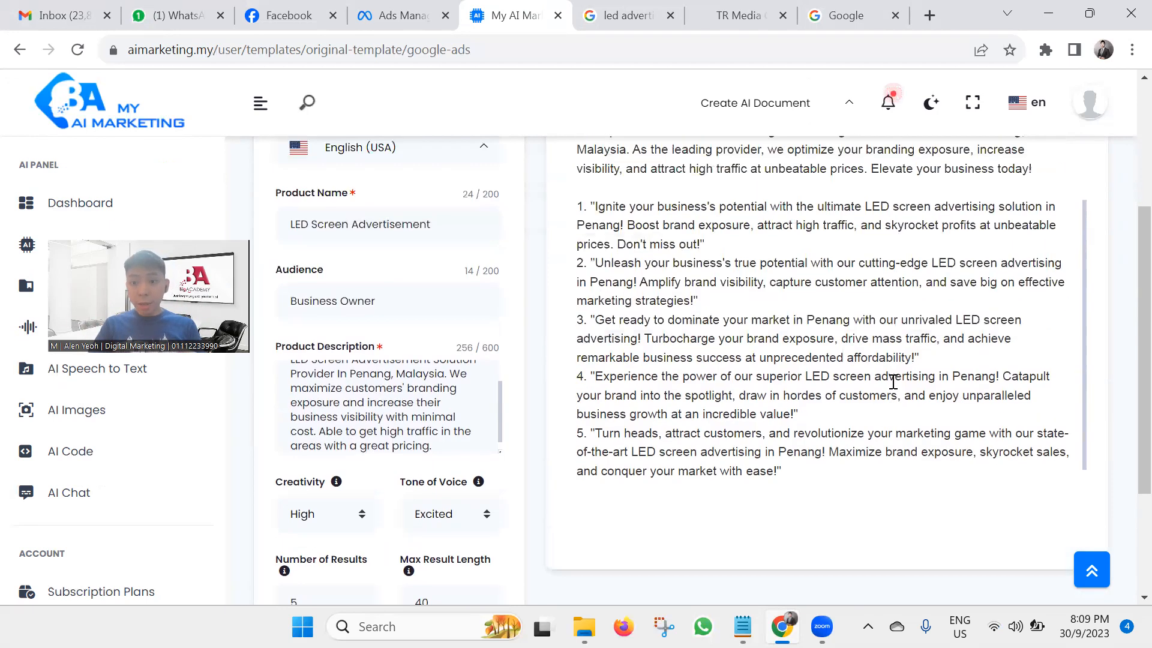
scroll(795, 396, "down", 3)
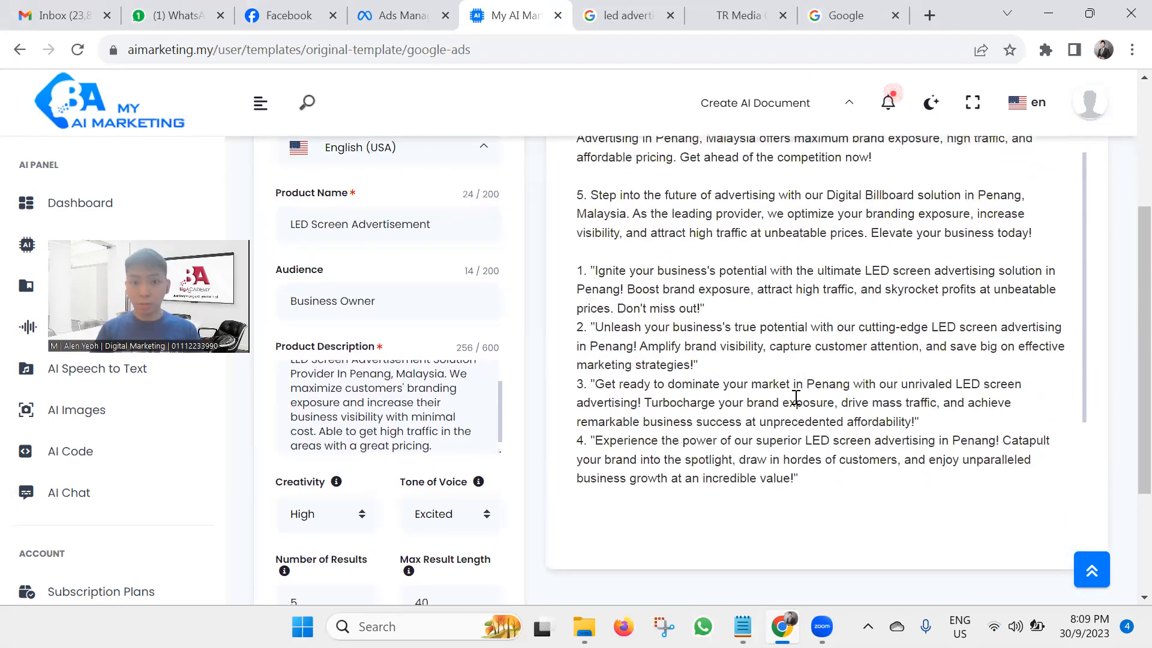